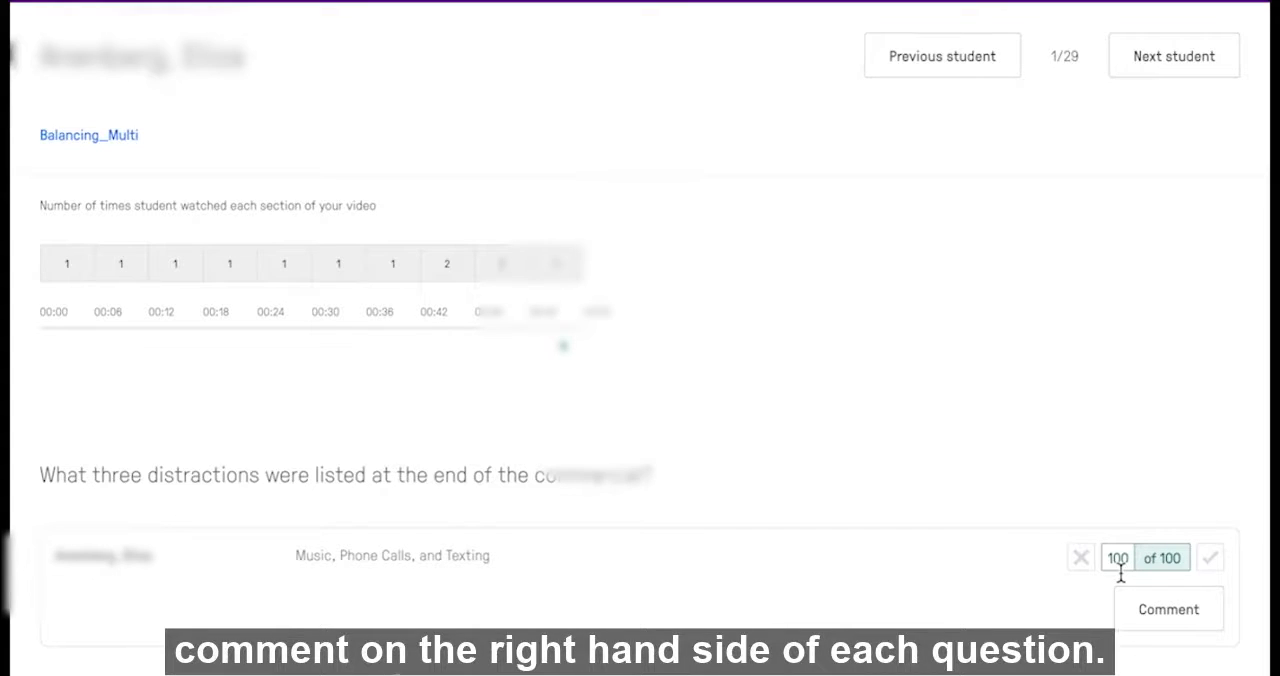
click(1121, 559)
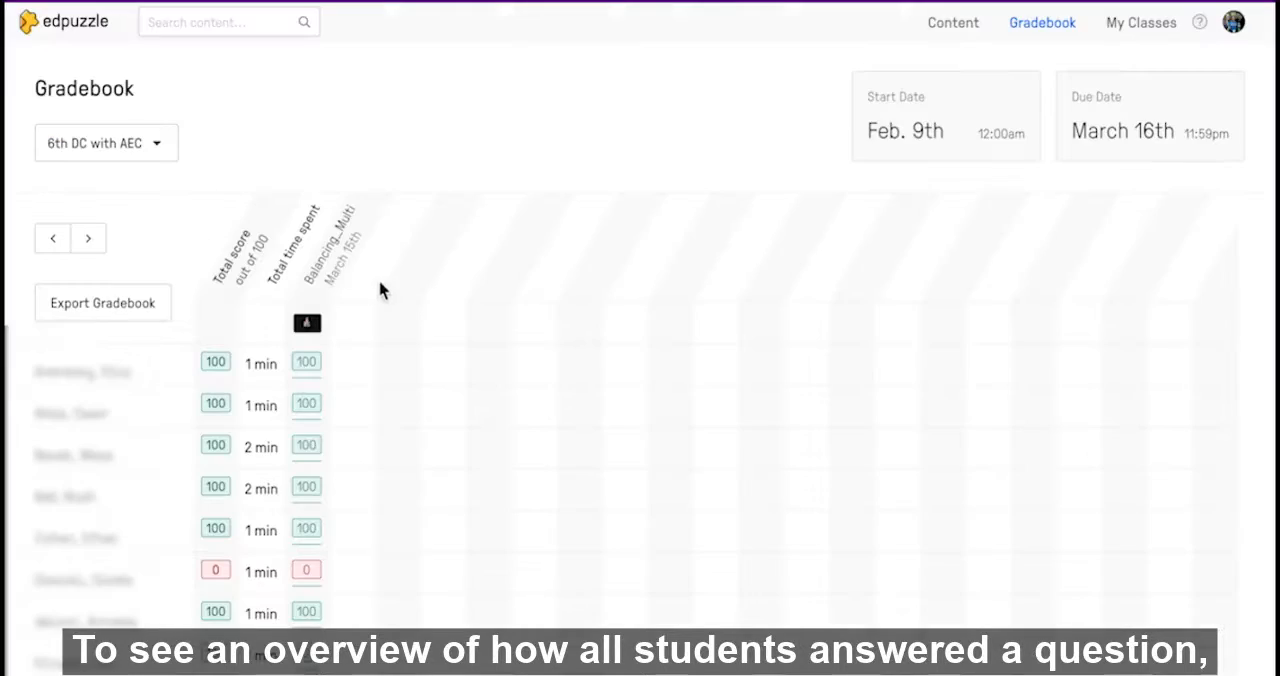
Open the Balancing_Multi assignment from the gradebook and review all student answers to its question about the three distractions
click(340, 286)
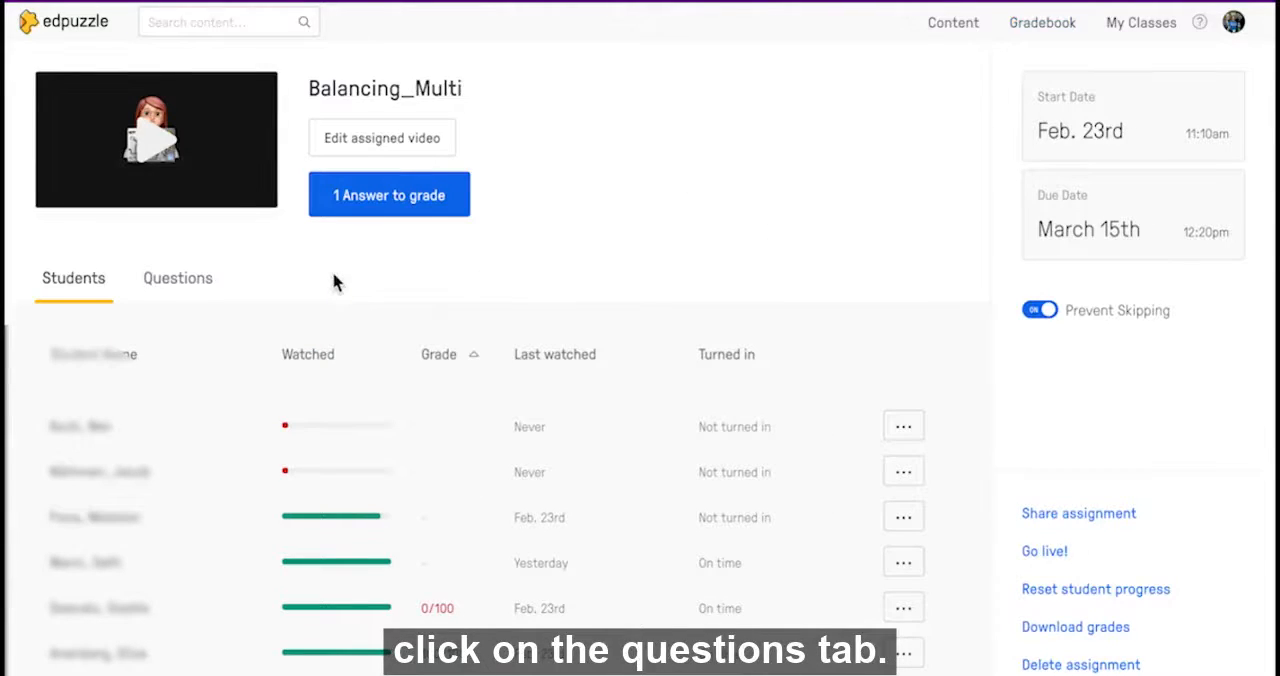
click(185, 286)
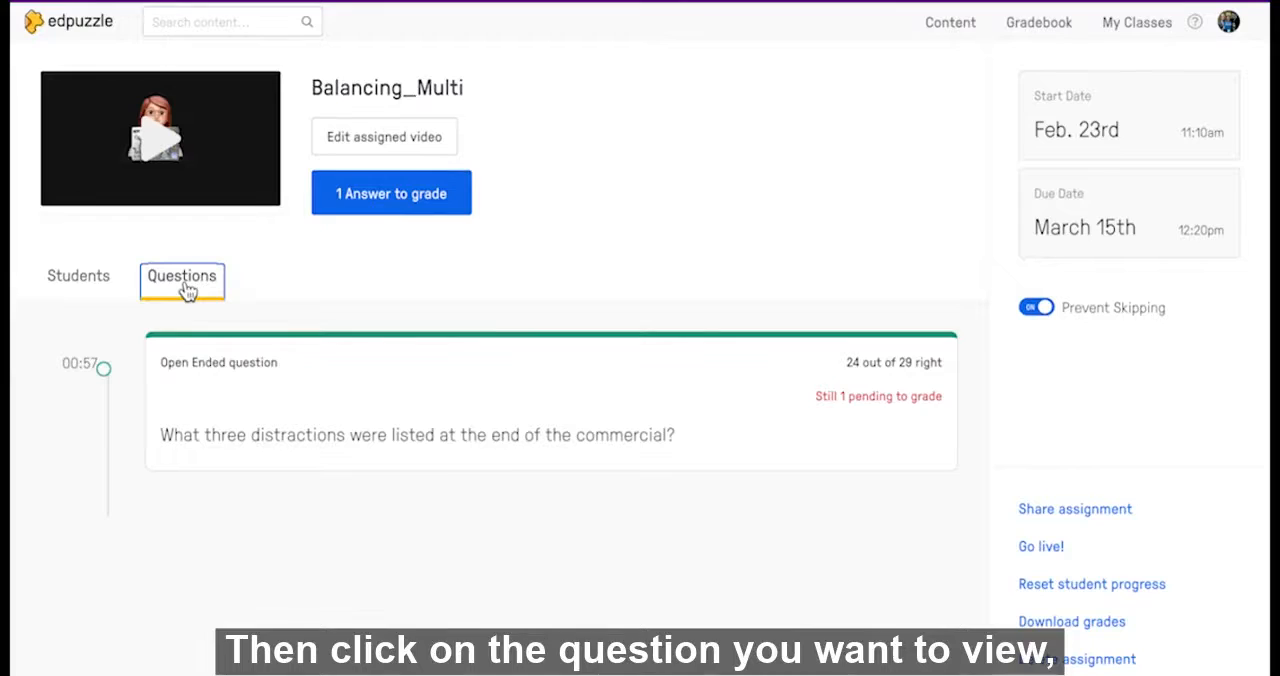
click(259, 373)
scroll(613, 415, down, 3)
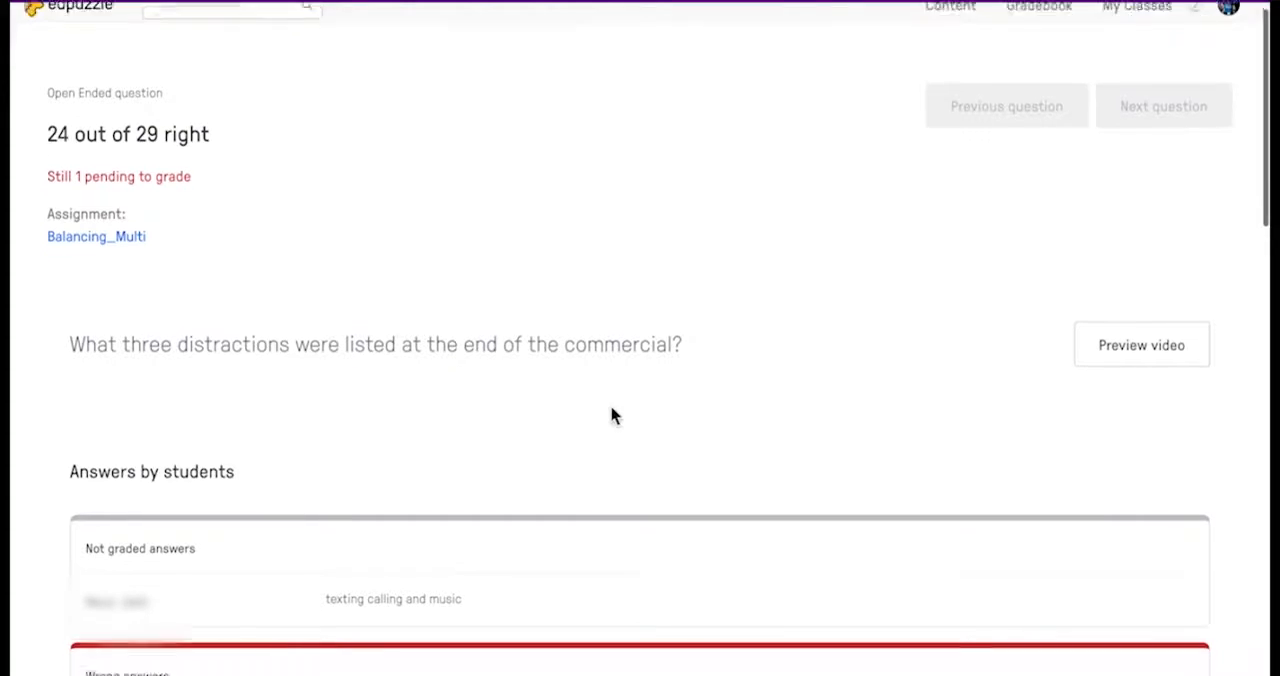
scroll(613, 415, down, 5)
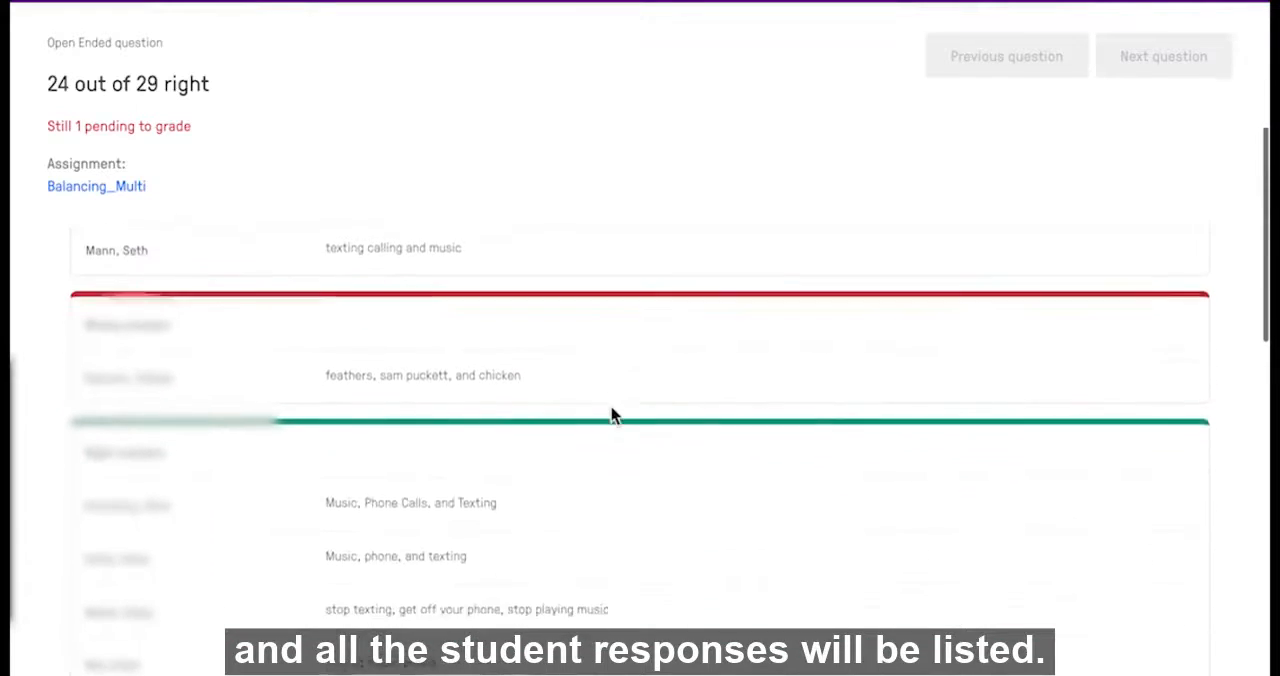
scroll(613, 415, down, 5)
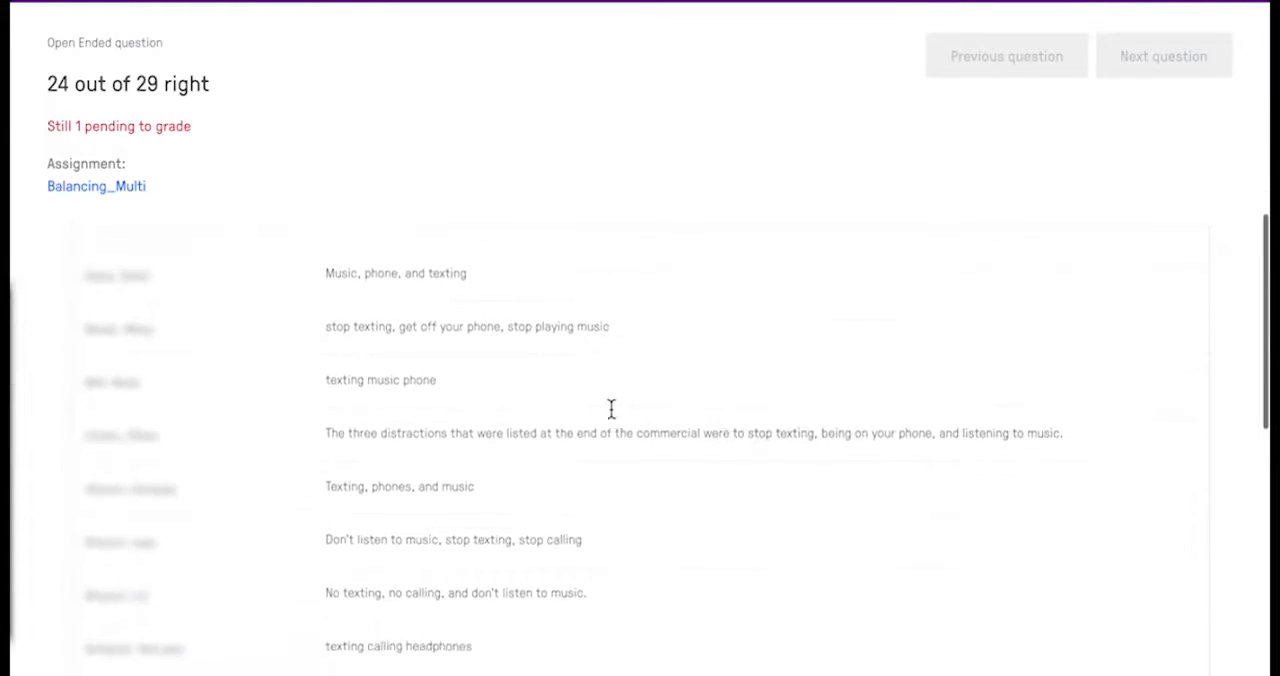
scroll(613, 415, down, 7)
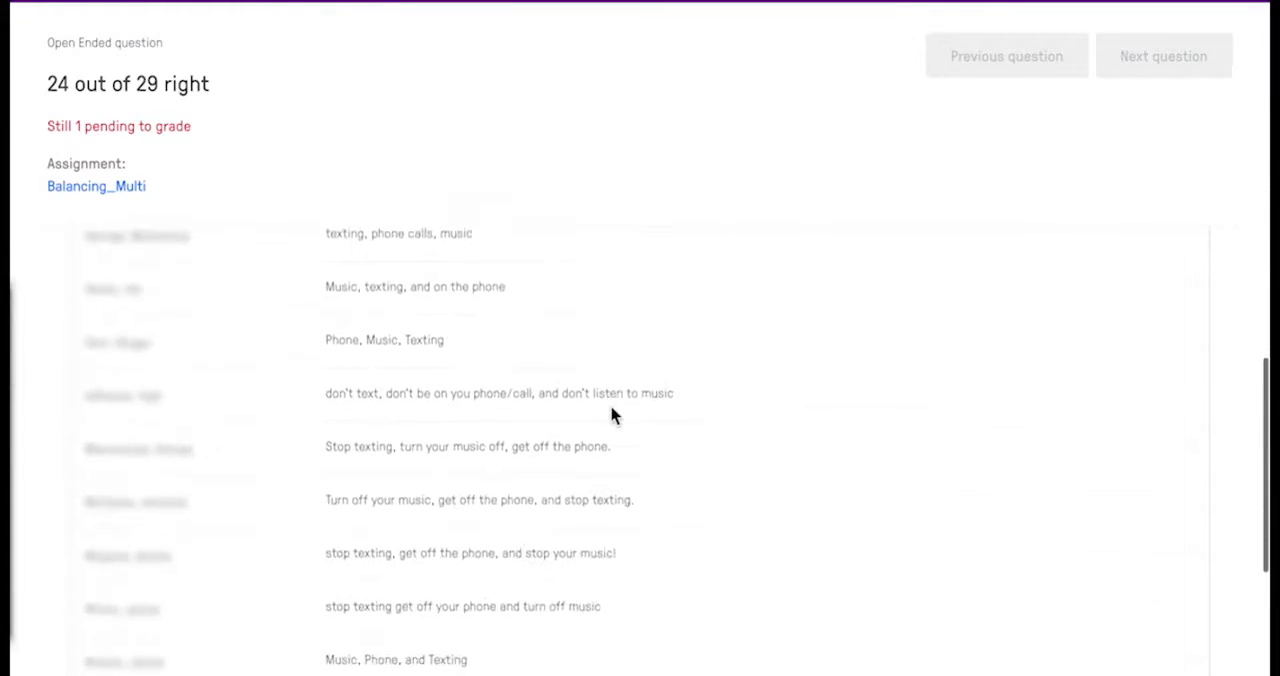
scroll(613, 415, down, 3)
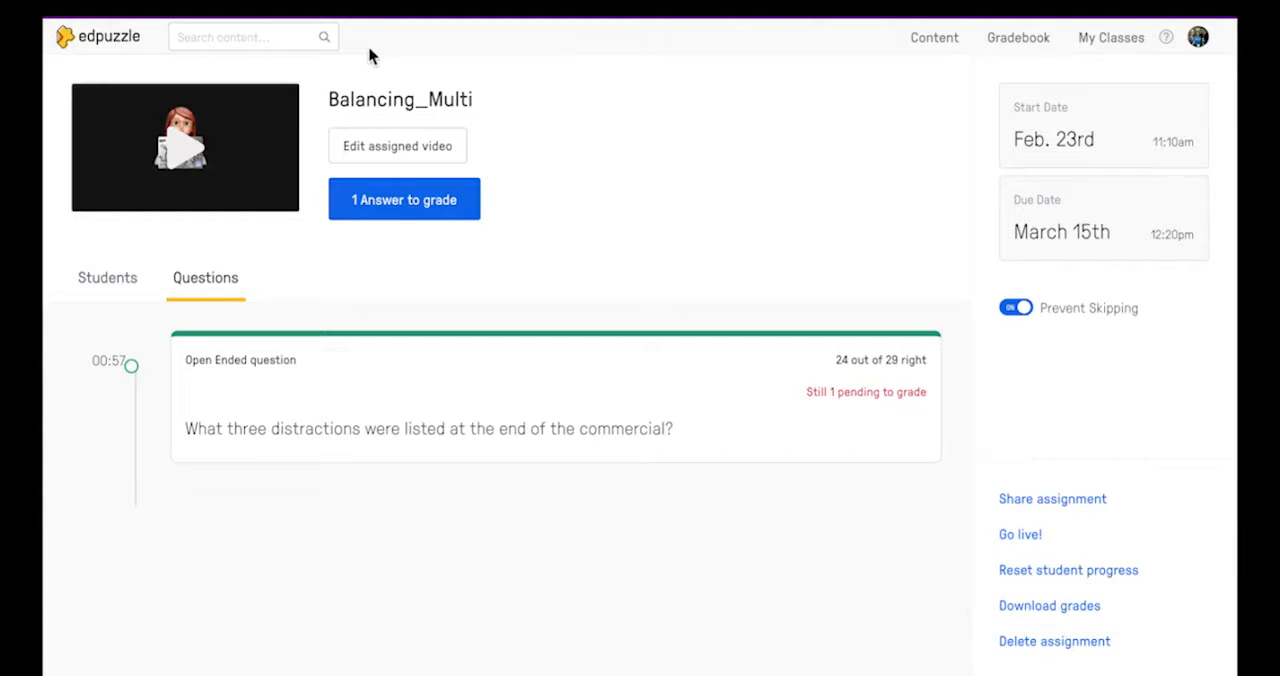
Export the gradebook of the 6th DC with AEC class
click(1037, 57)
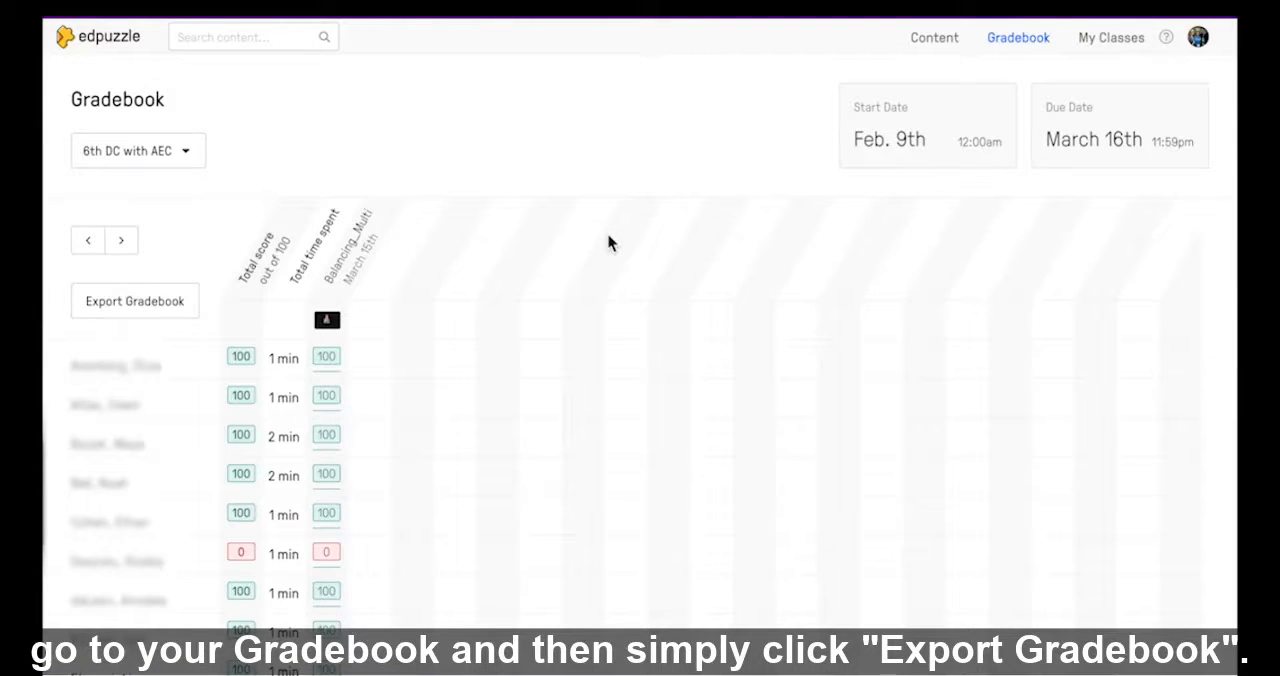
click(134, 308)
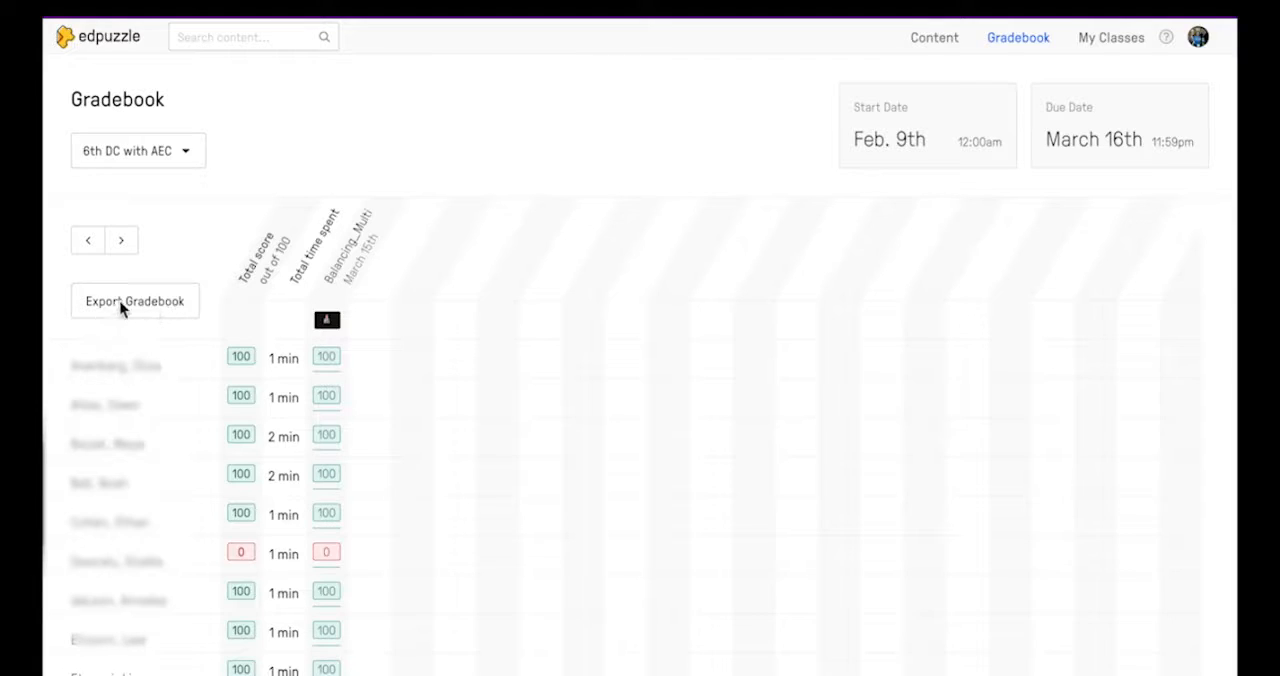
click(130, 303)
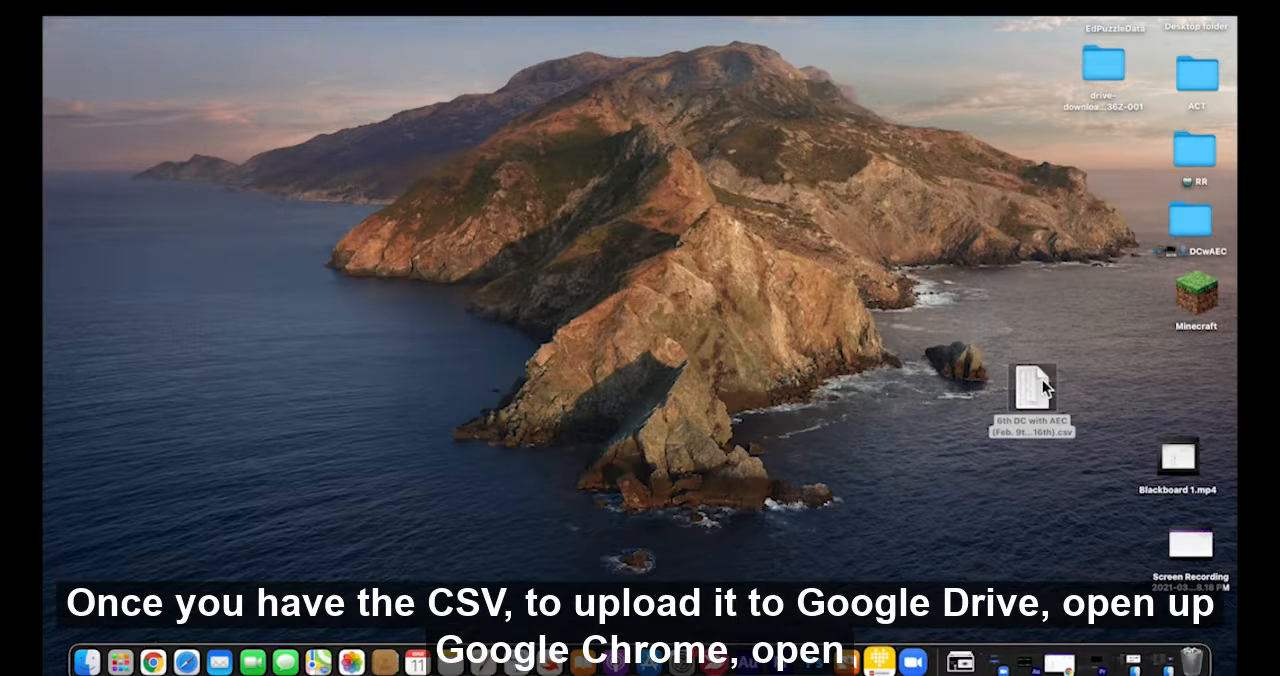
Switch back to the Chrome window and open Google Drive in a new tab
click(1057, 655)
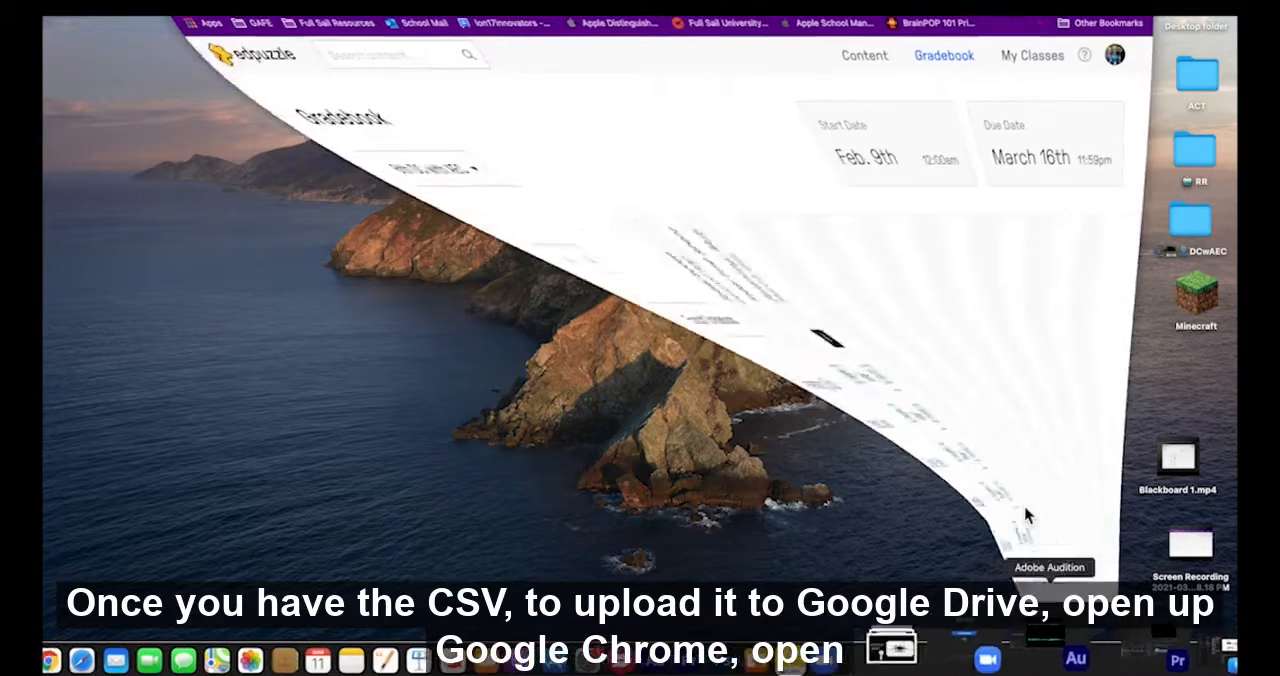
key(super+t)
text(dri)
key(Return)
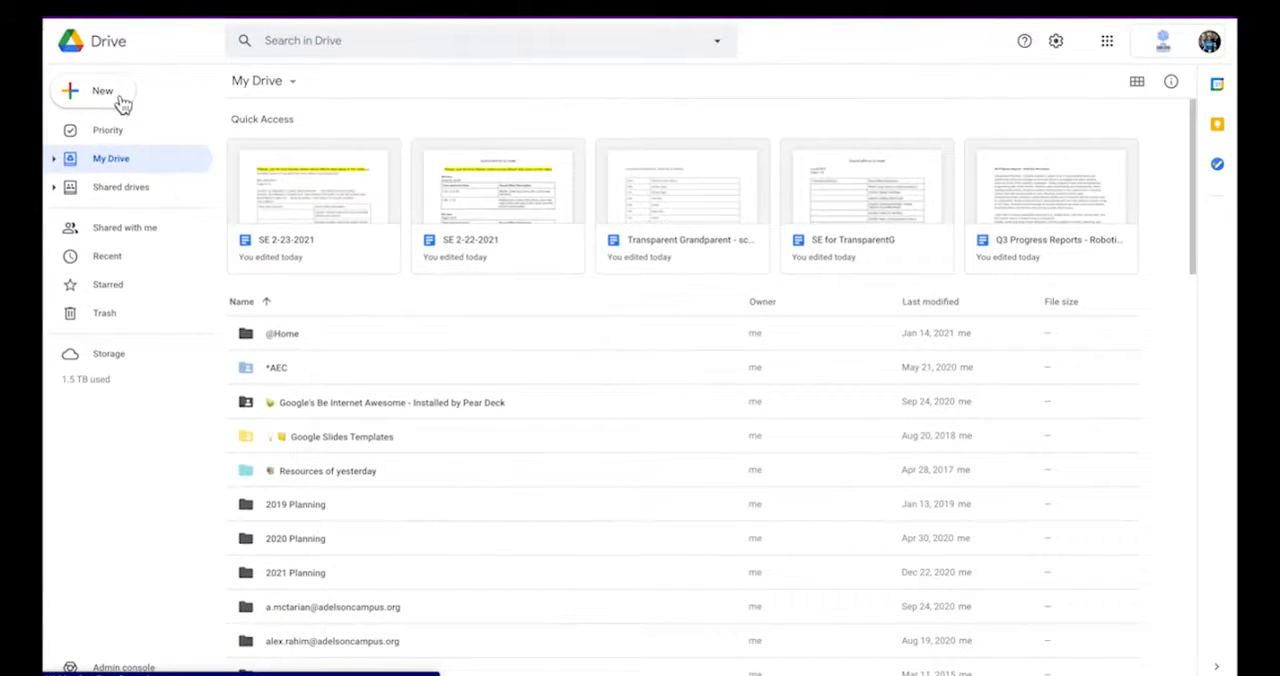
Upload "6th DC with AEC (Feb. 9th - March 16th).csv" from the Desktop to My Drive and open the uploaded file
click(120, 100)
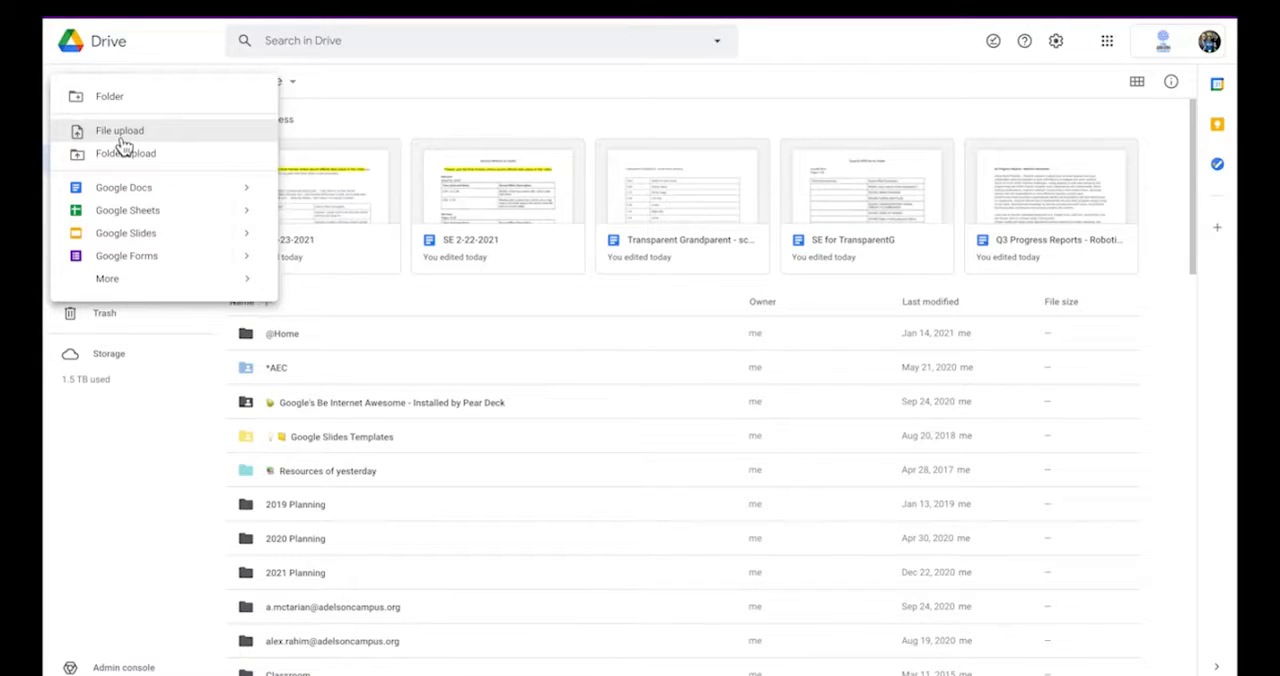
click(118, 140)
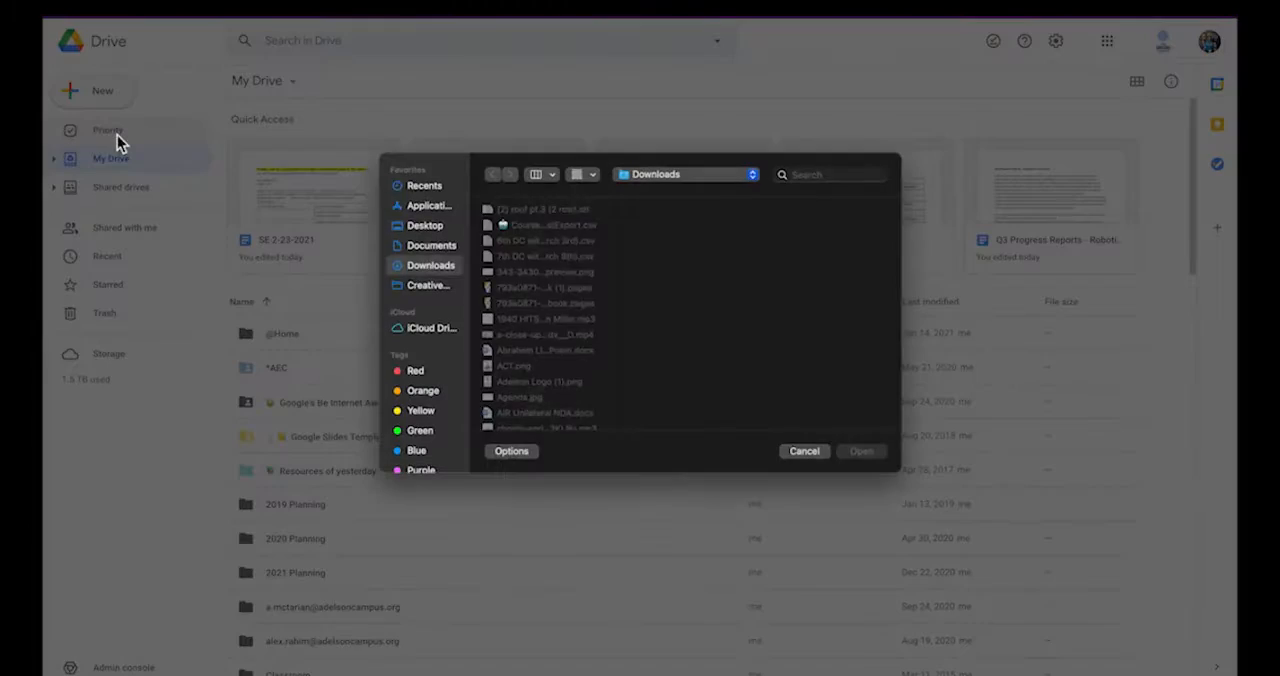
click(437, 227)
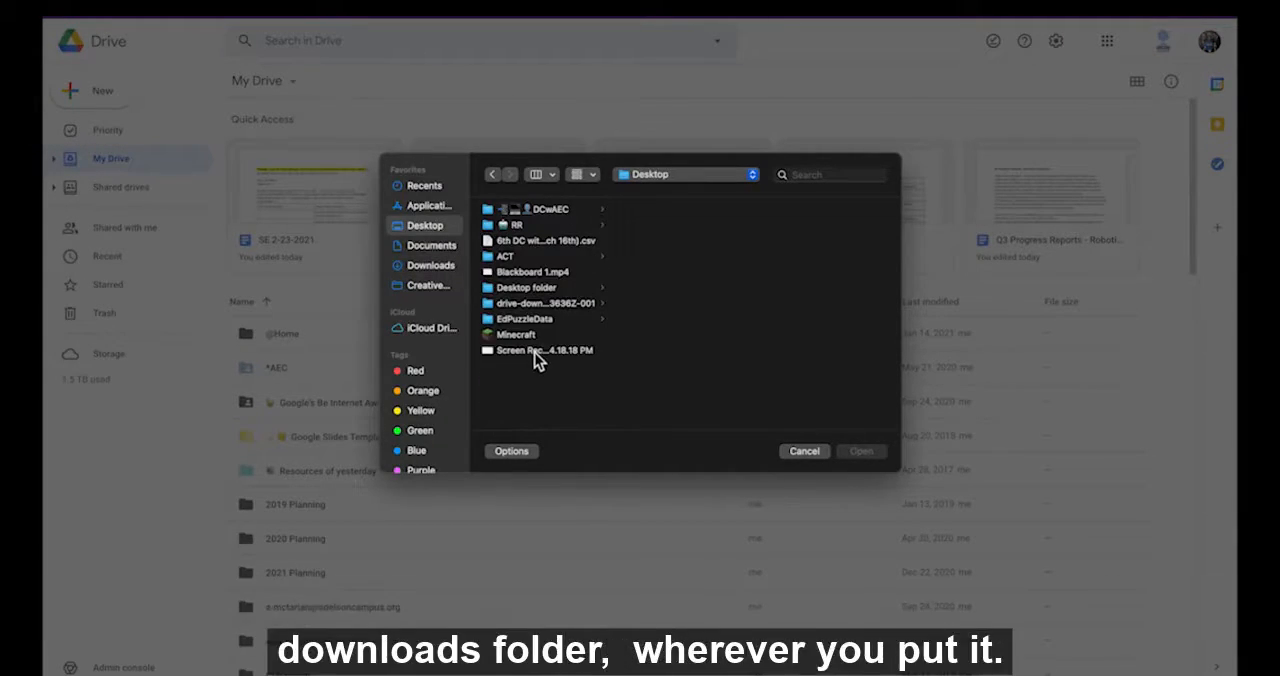
click(539, 243)
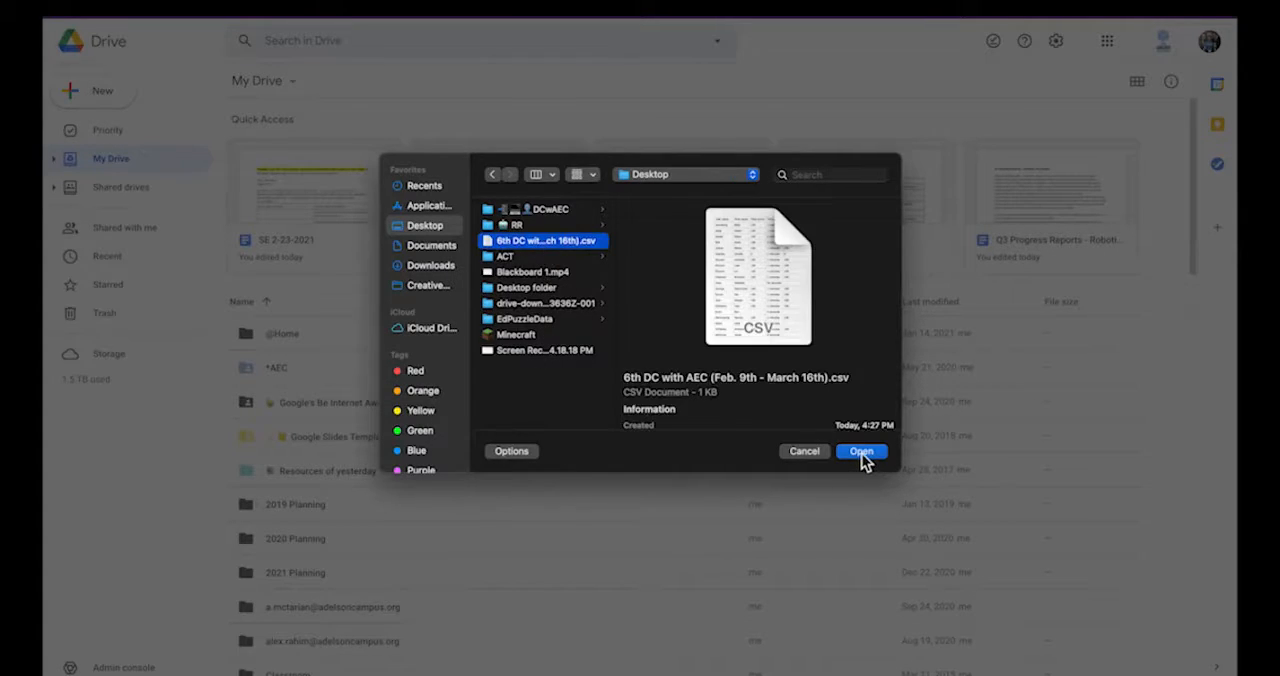
click(861, 452)
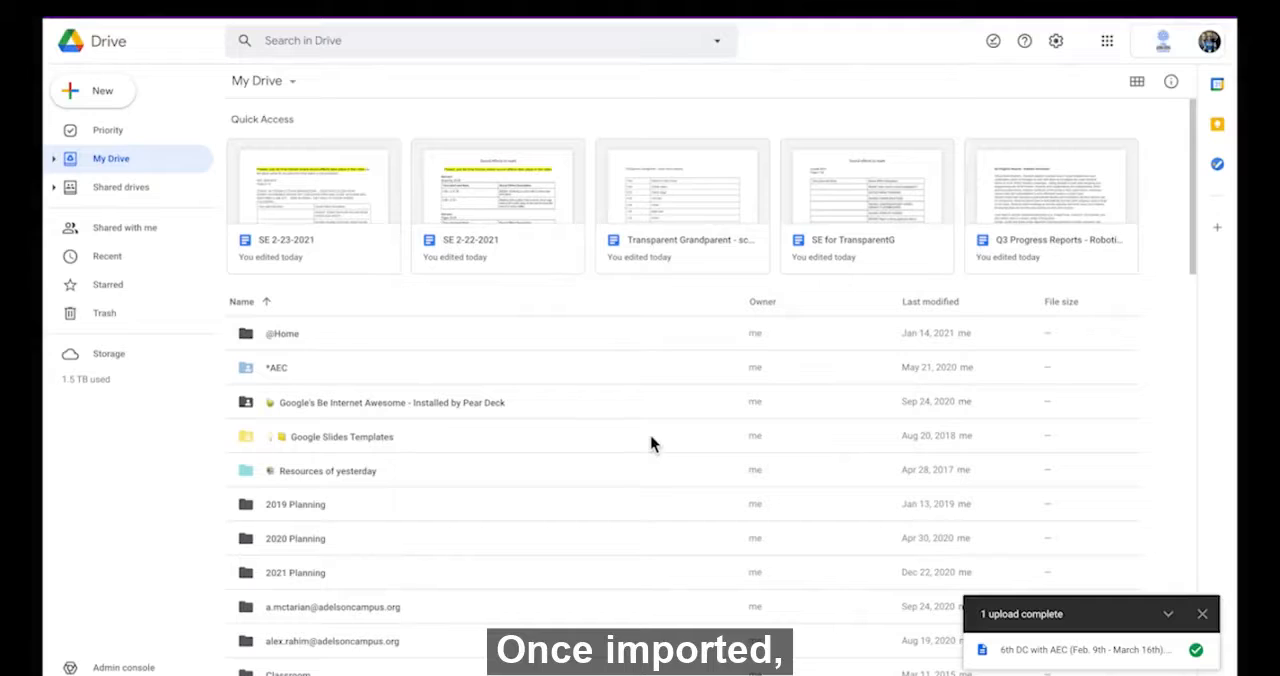
click(1150, 666)
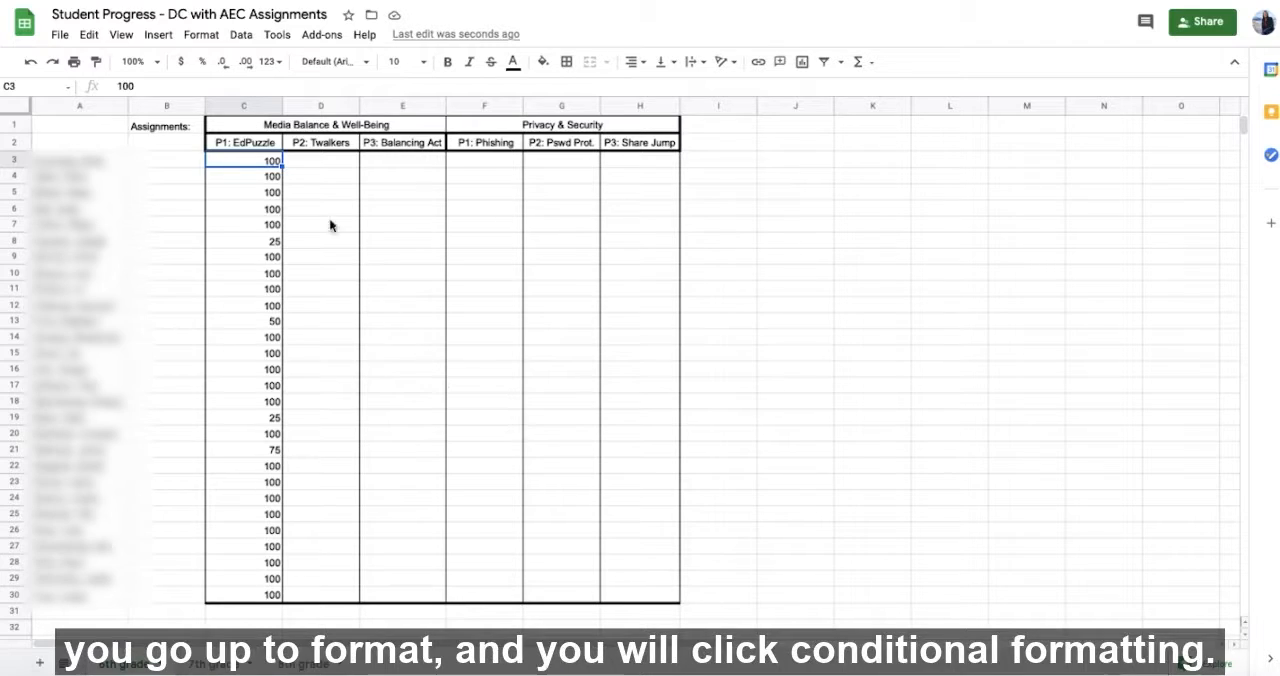
Start a conditional formatting rule for the P1: EdPuzzle scores and apply it to the range C3:C30
click(201, 38)
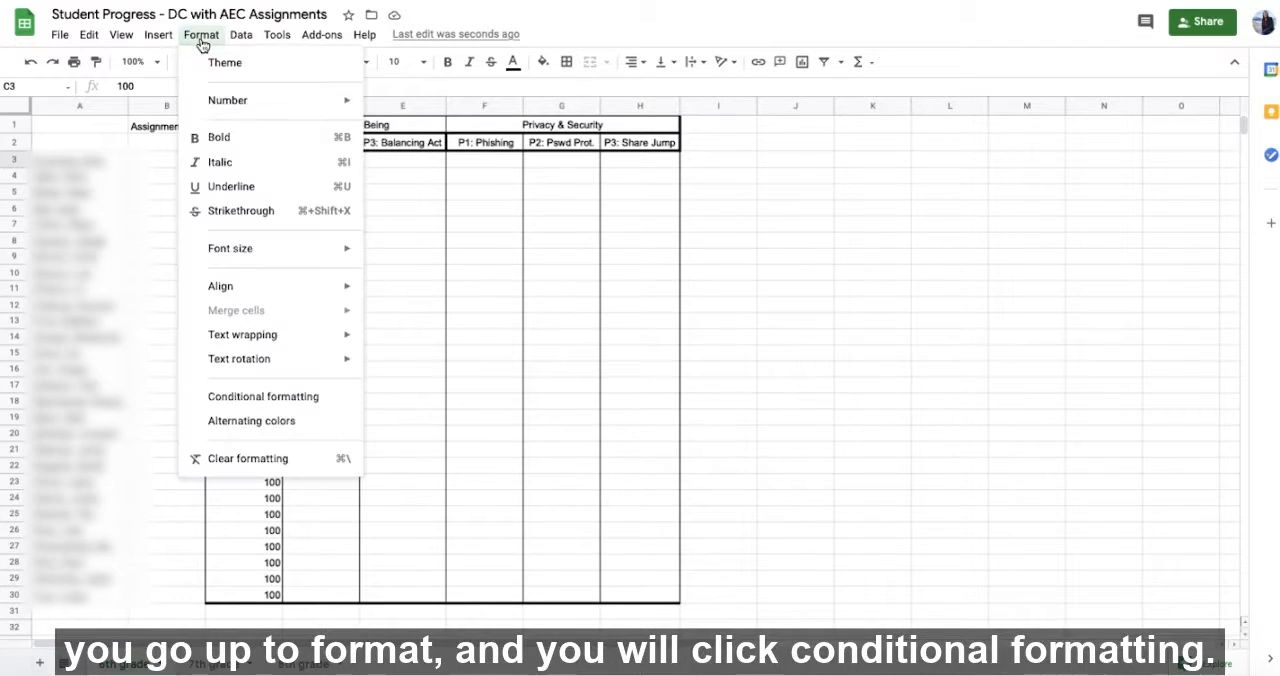
click(276, 397)
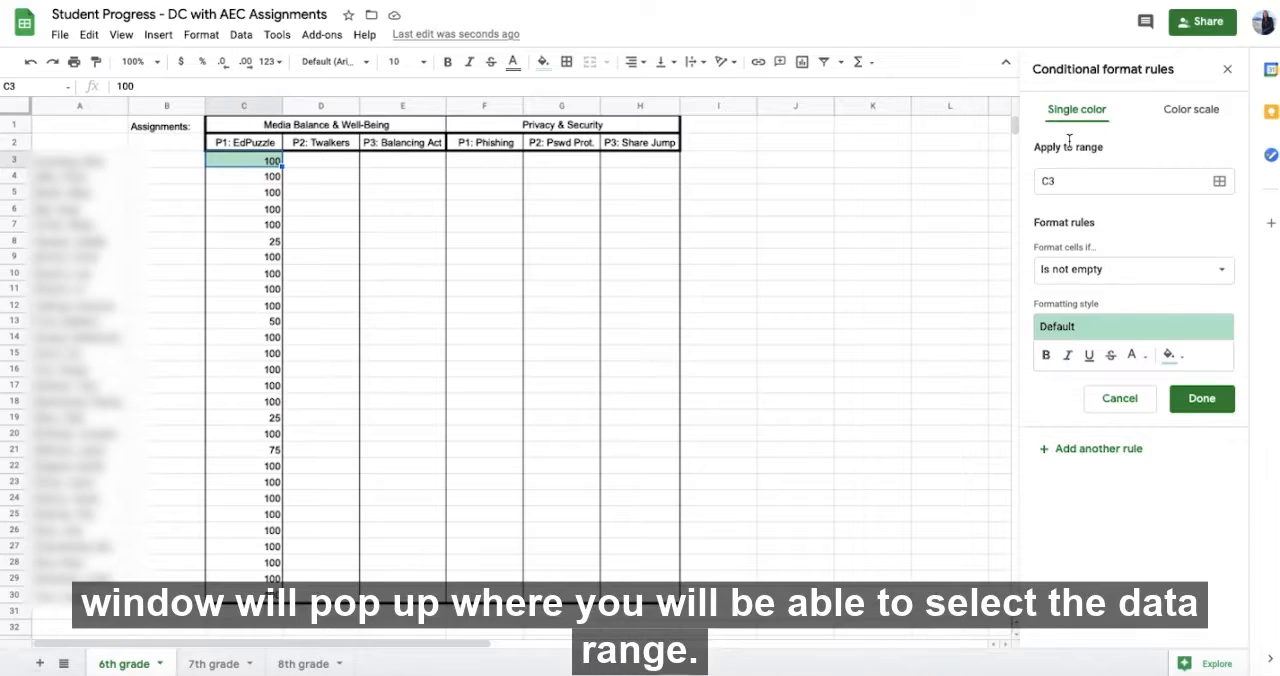
click(1219, 183)
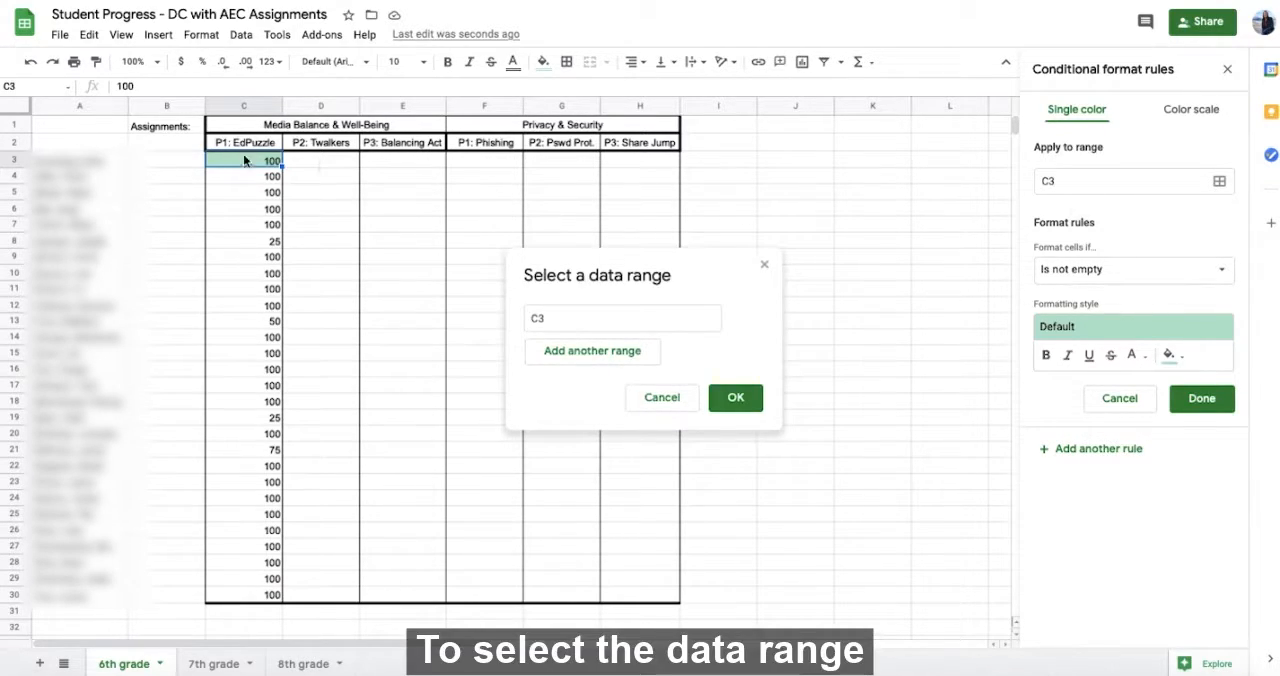
drag(243, 159, 257, 594)
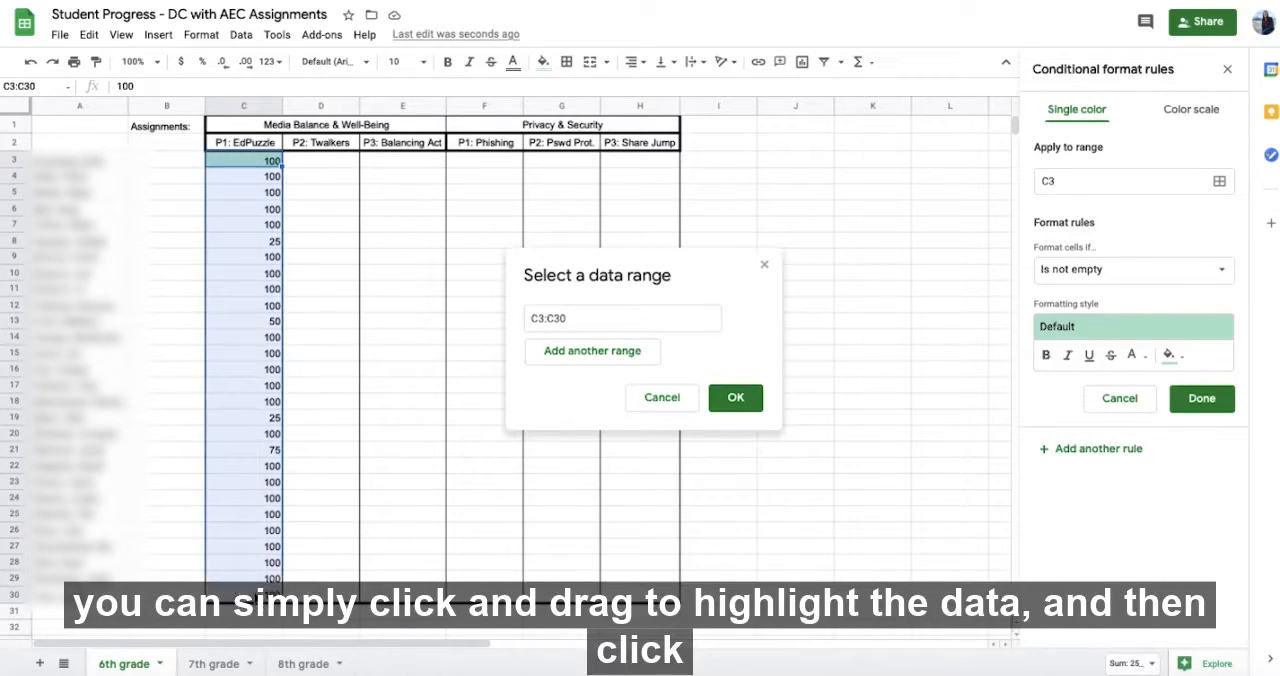
click(729, 400)
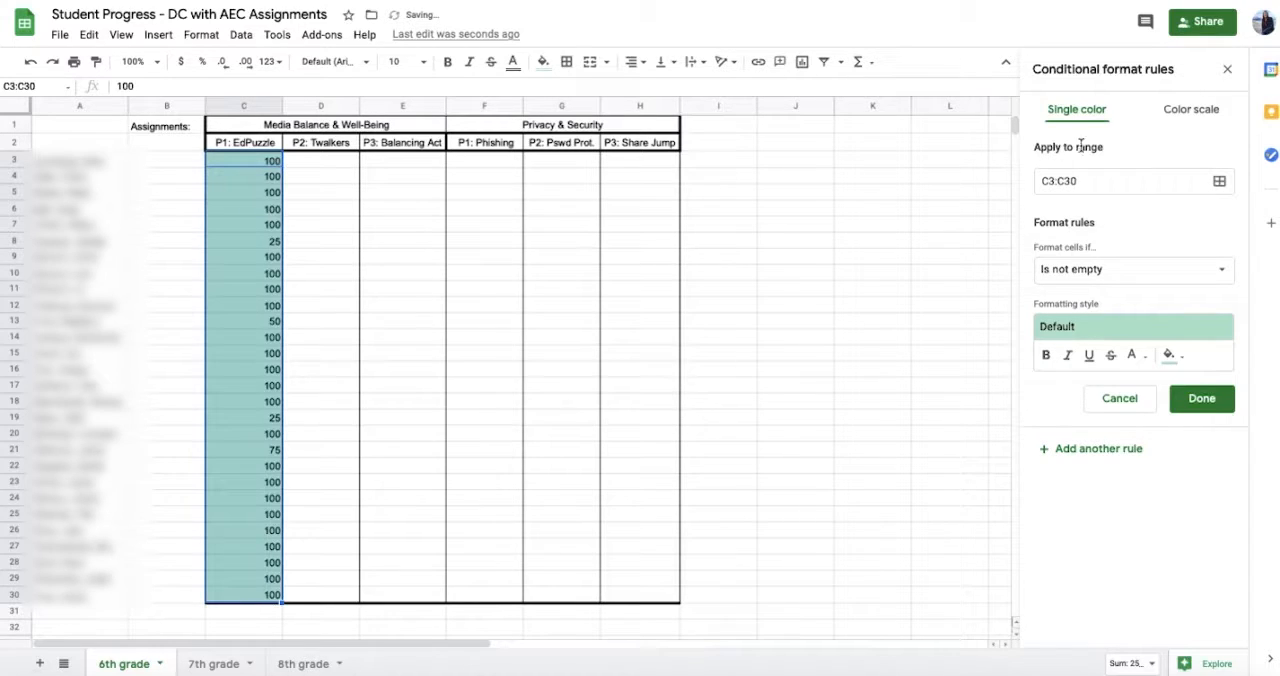
Make the rule fill cells light green when their value is greater than or equal to 60, and save it
click(1100, 280)
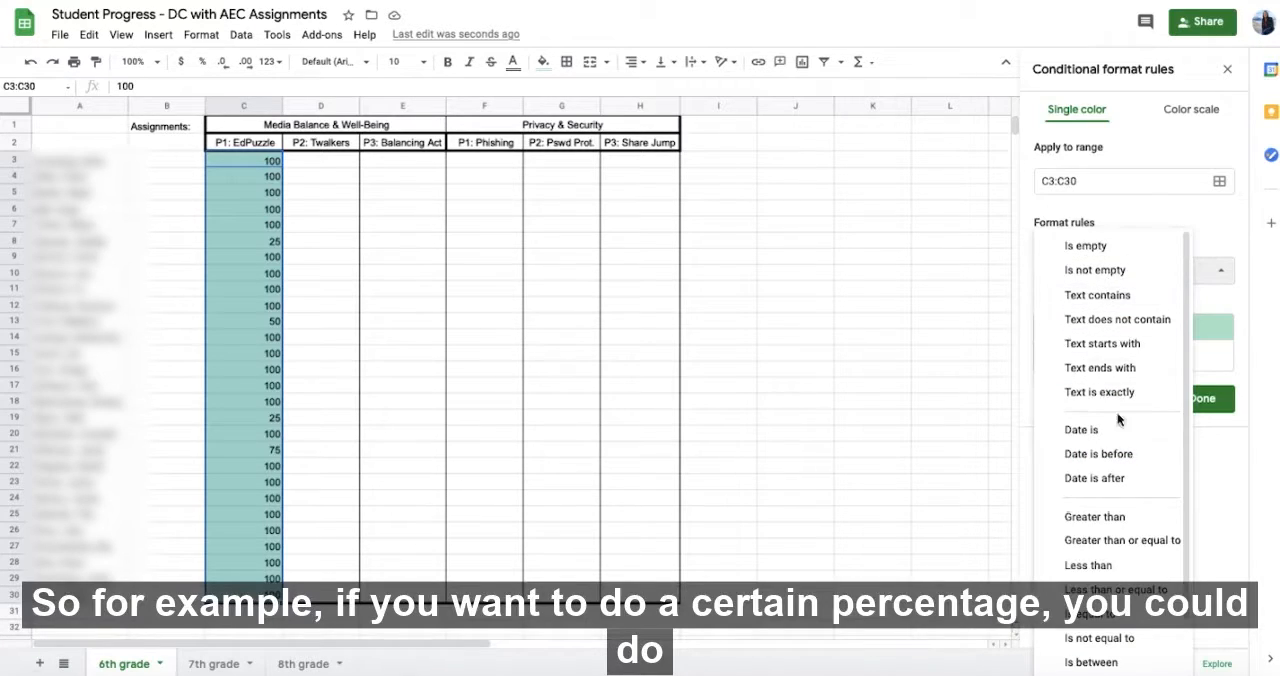
click(1133, 541)
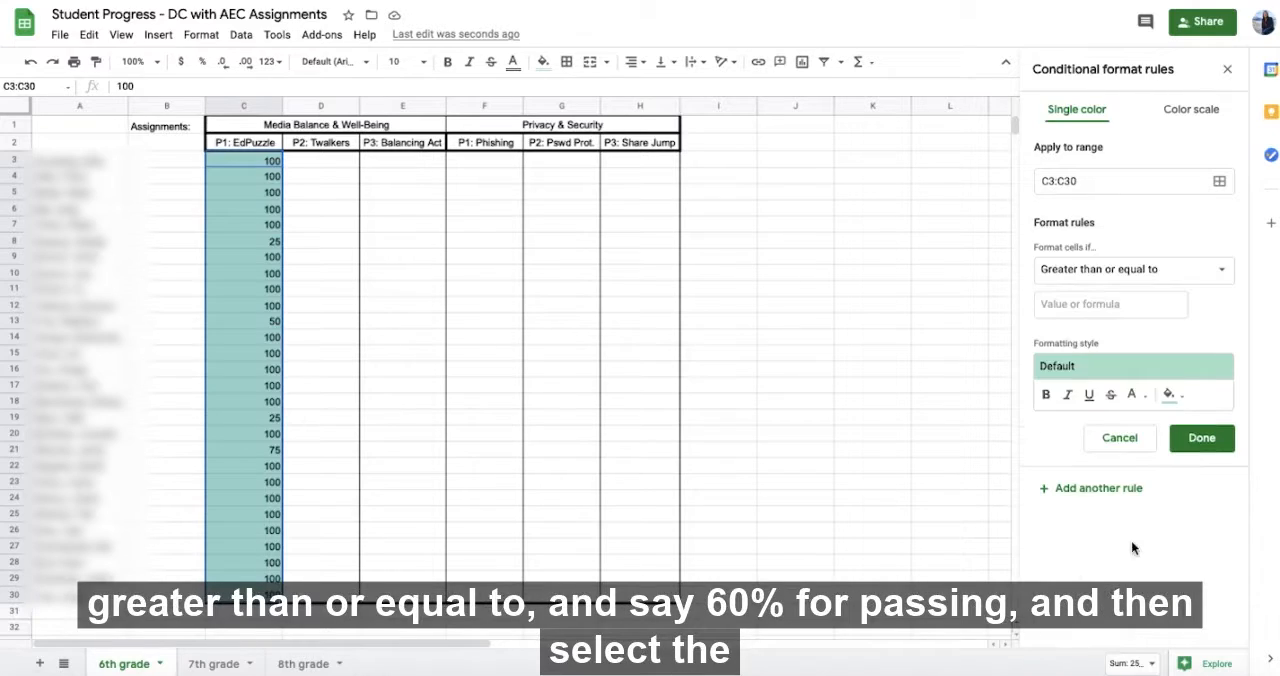
click(1078, 306)
text(60)
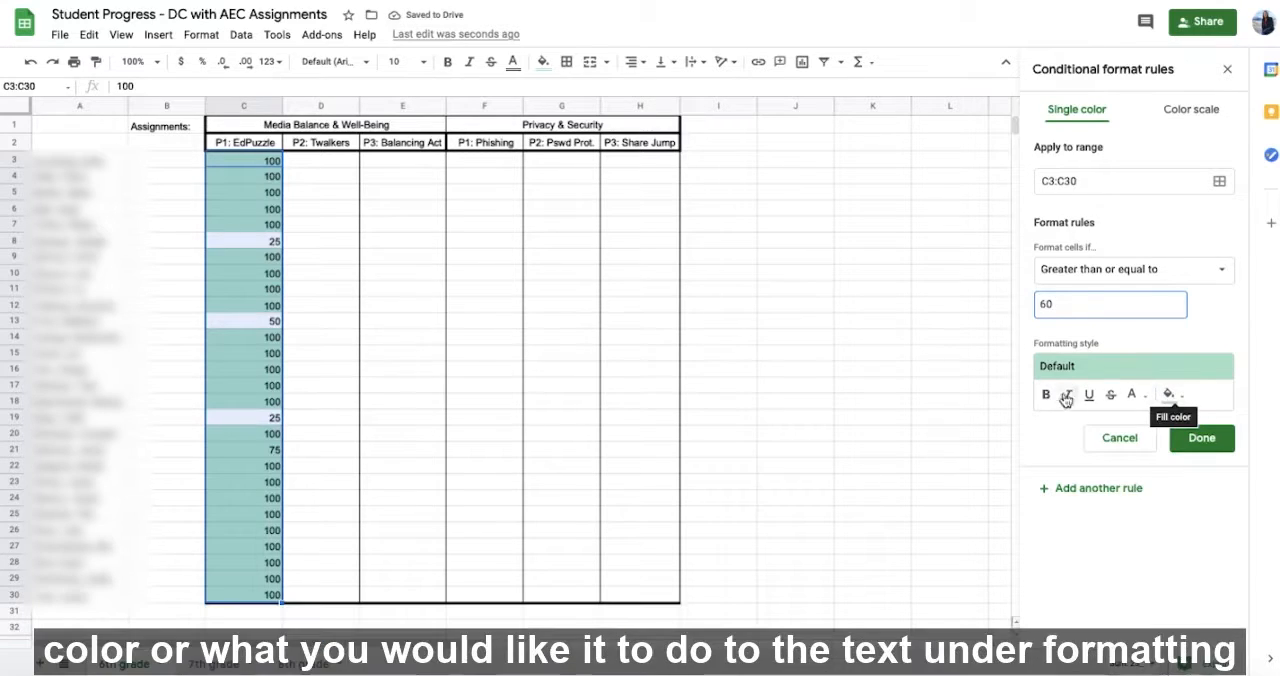
click(1172, 398)
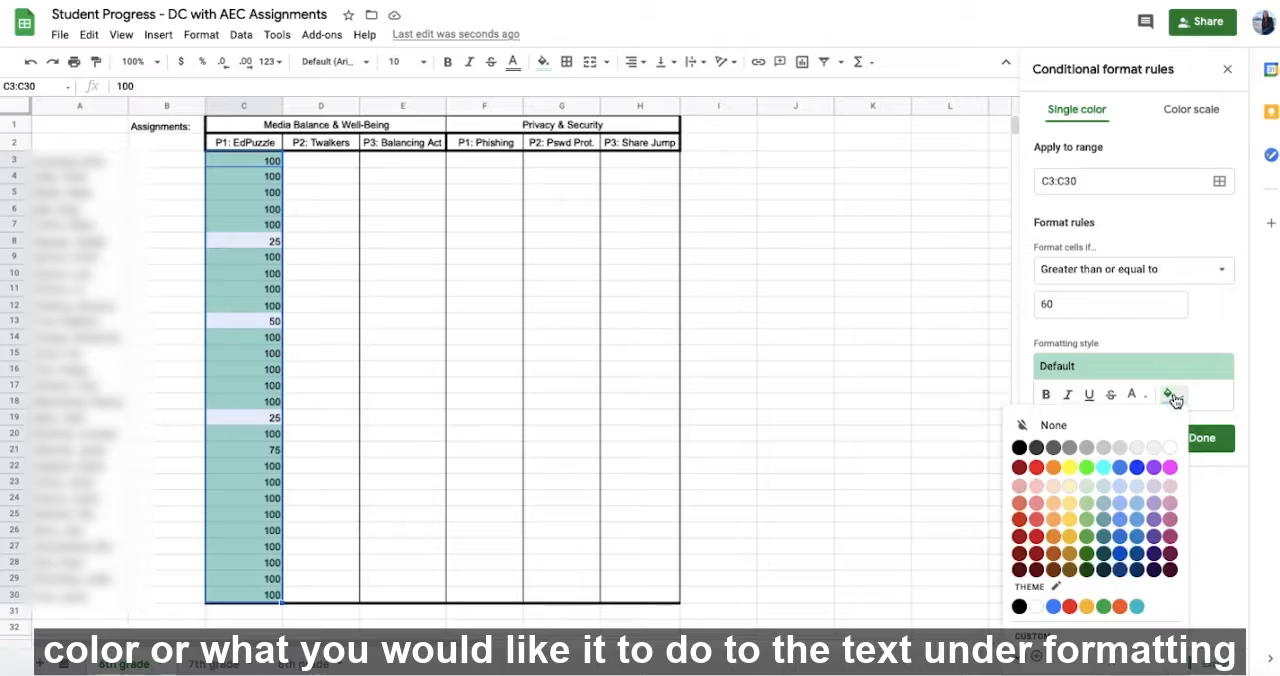
click(1089, 506)
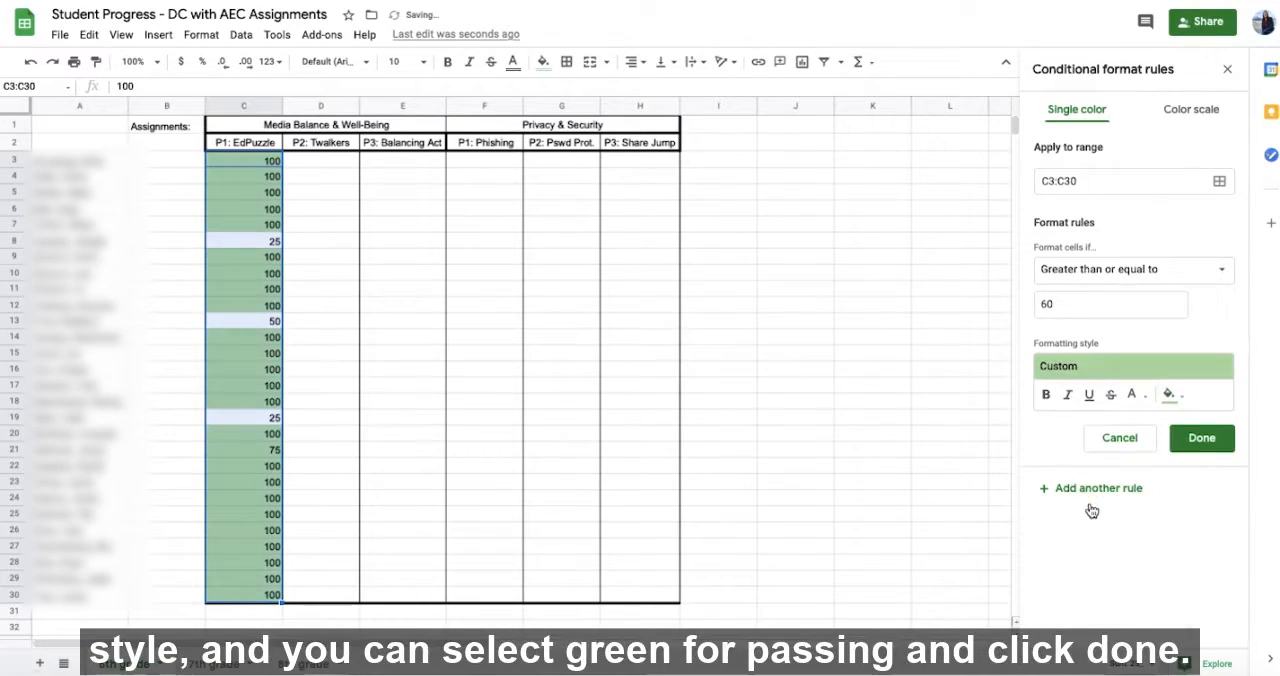
click(1203, 440)
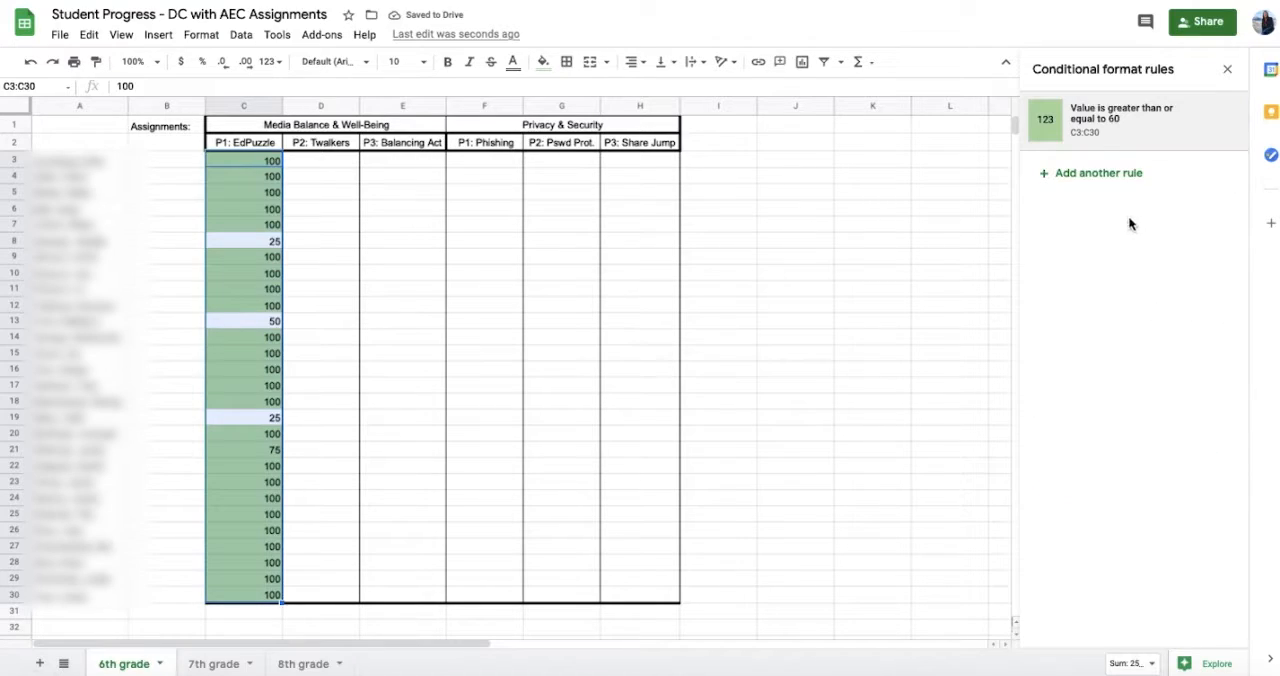
Add a second rule on C3:C30 that fills values less than 60 light red, and close the conditional format rules
click(1092, 175)
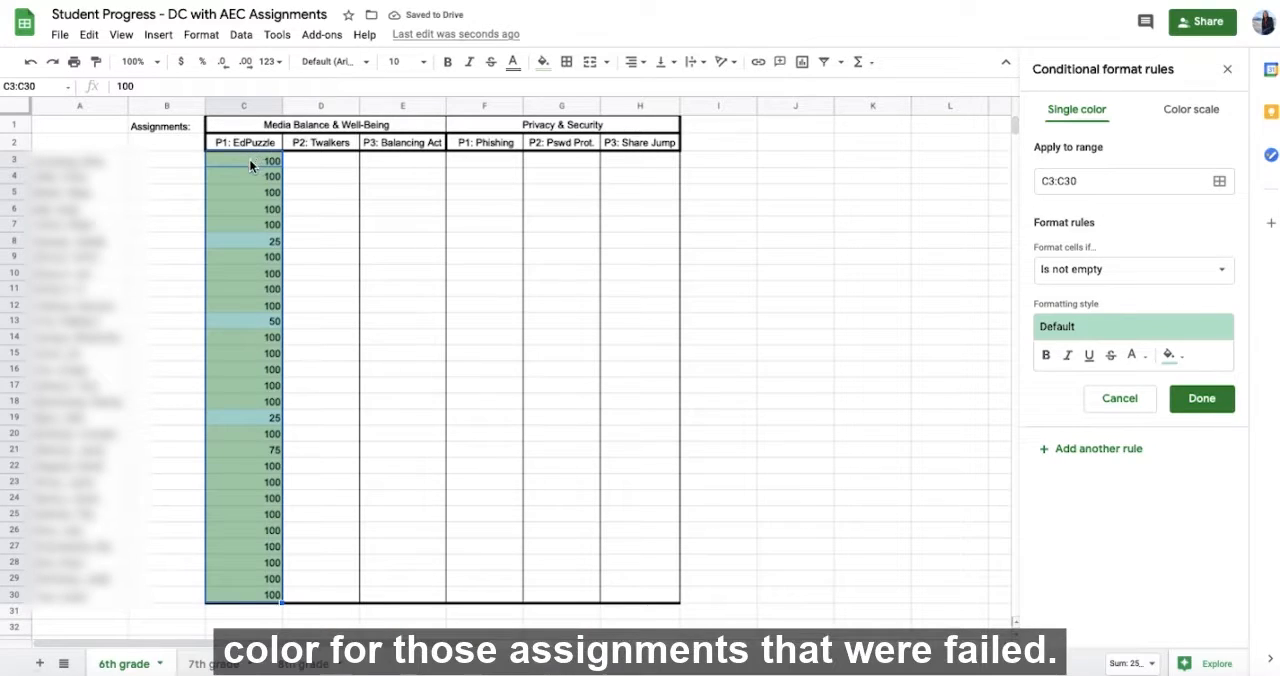
click(249, 160)
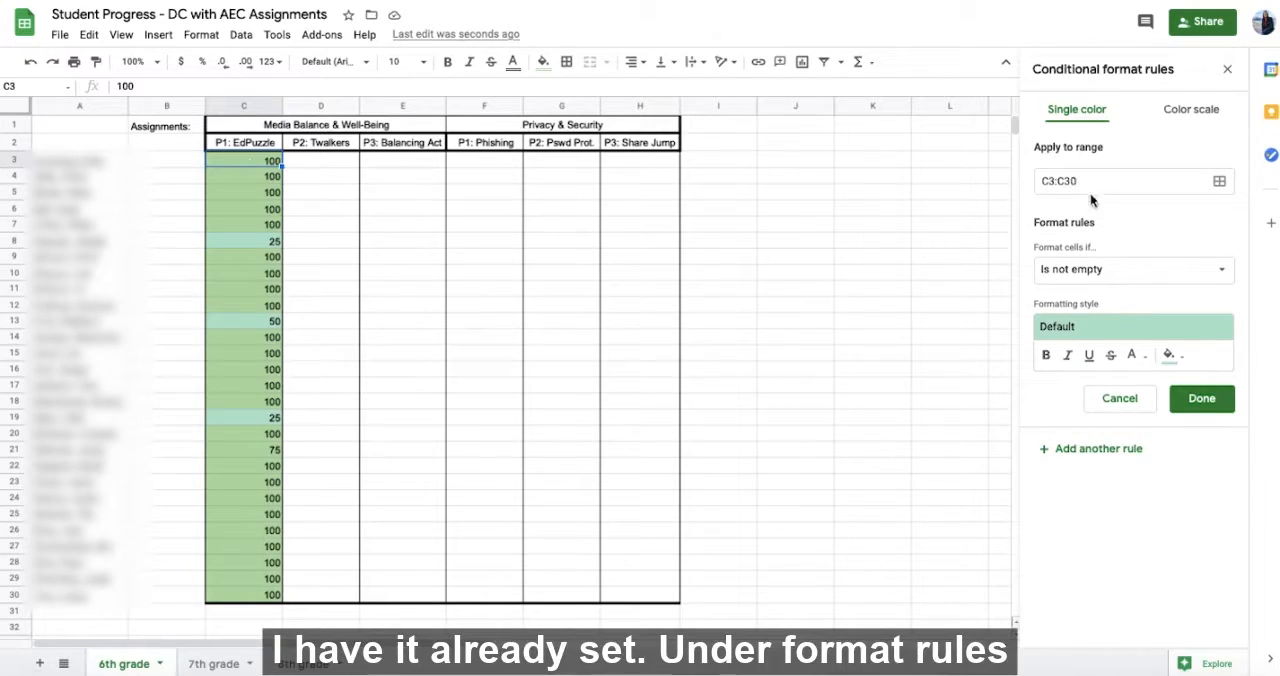
click(1087, 279)
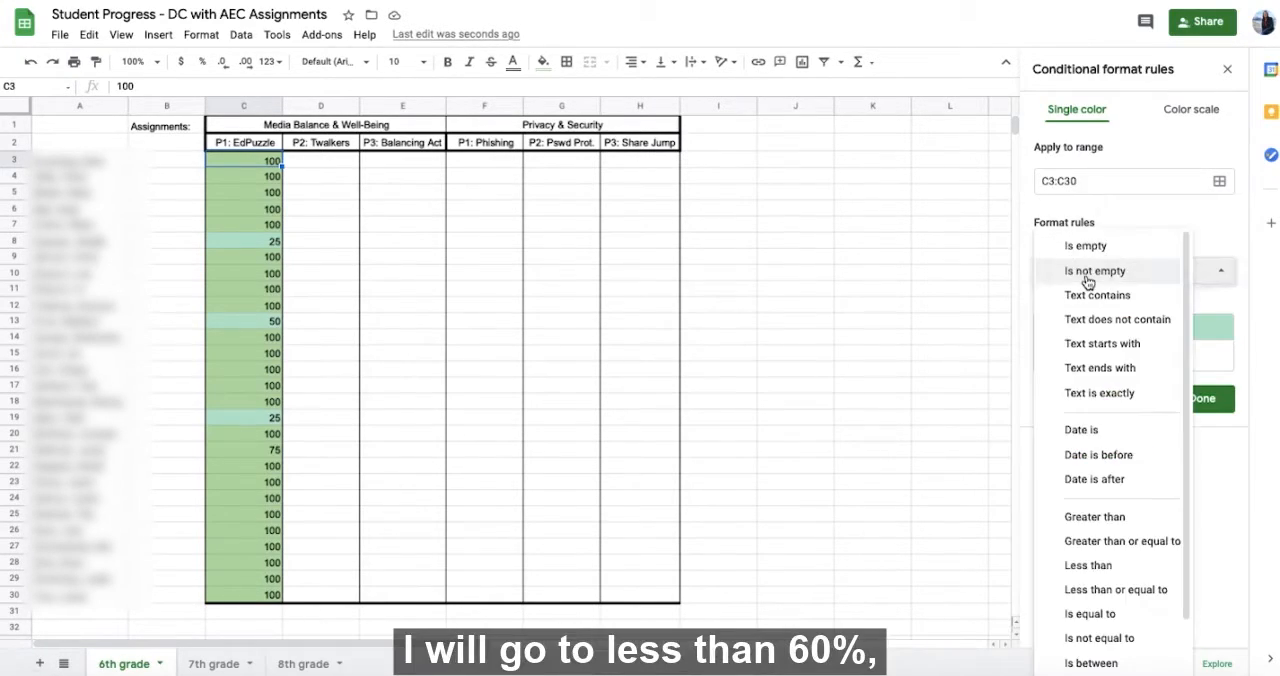
click(1095, 566)
click(1107, 305)
text(60)
click(1172, 395)
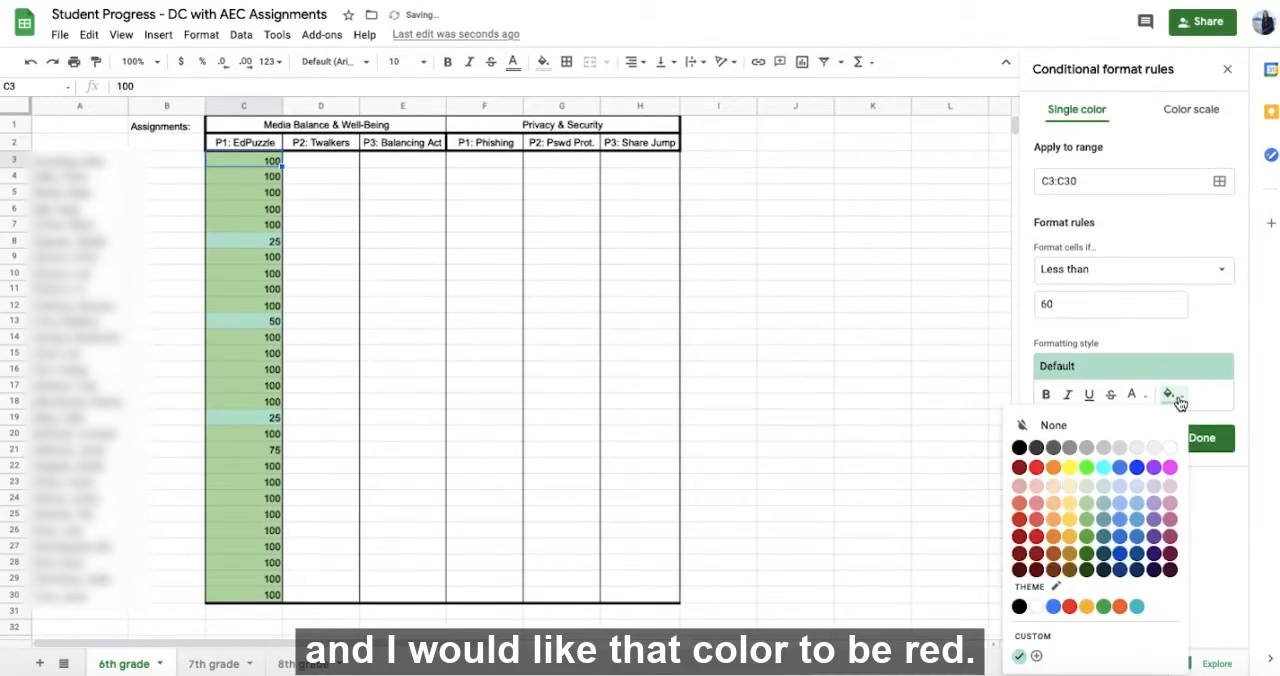
click(1037, 488)
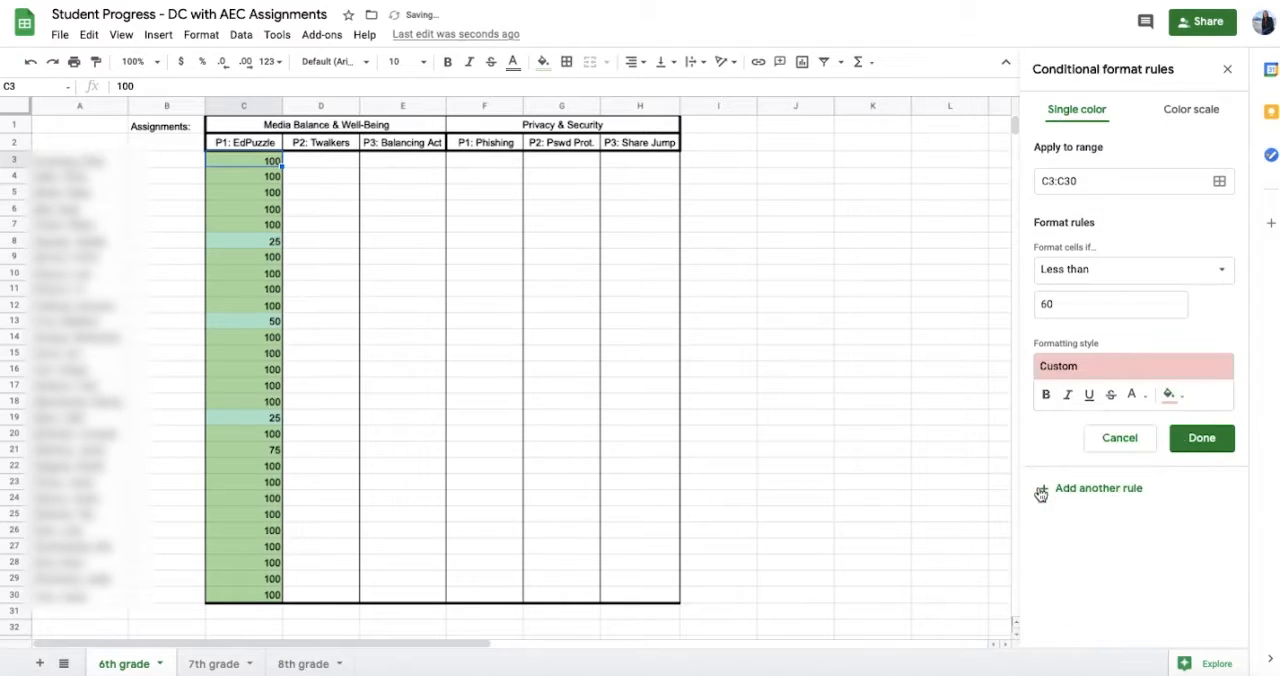
click(1208, 438)
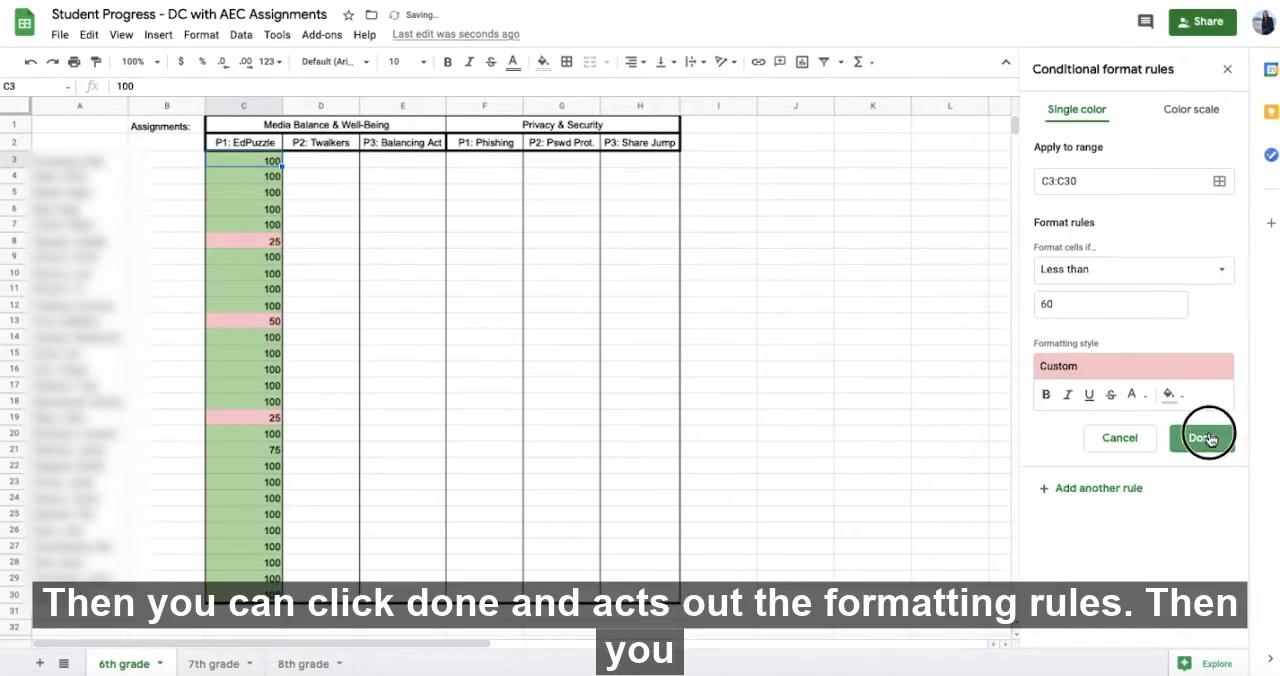
click(1228, 69)
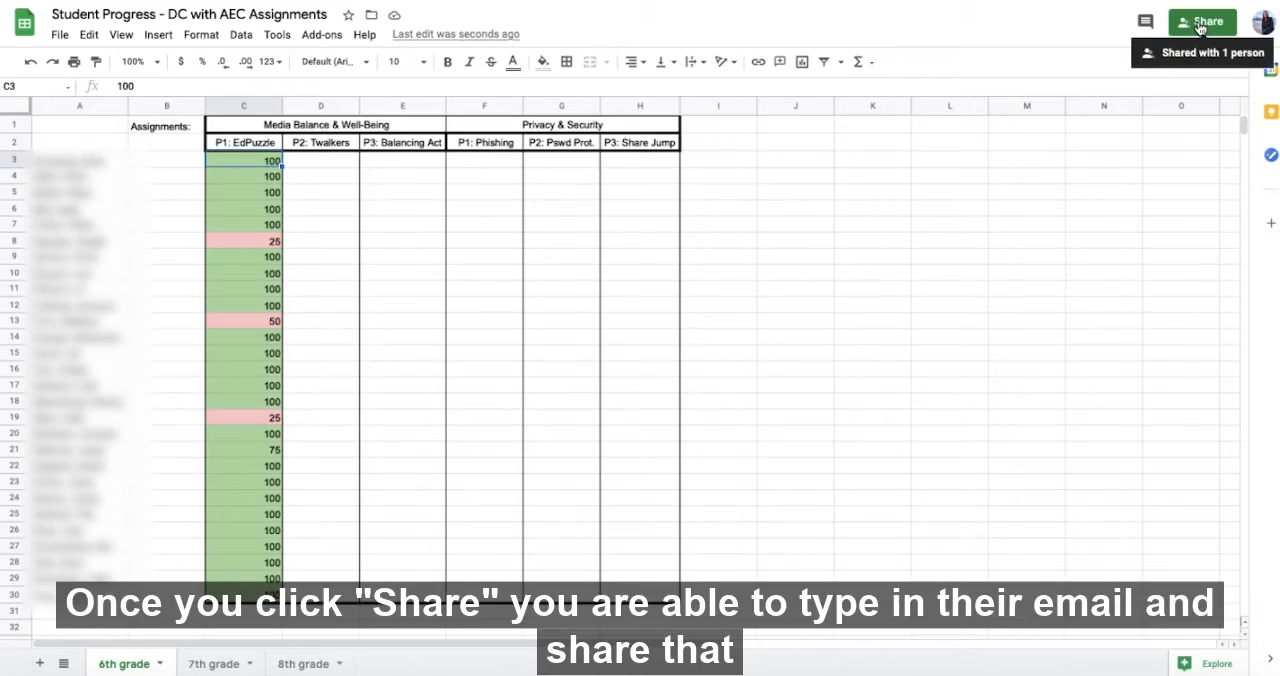
View the sharing settings of the Student Progress spreadsheet and close them without adding anyone
click(1201, 24)
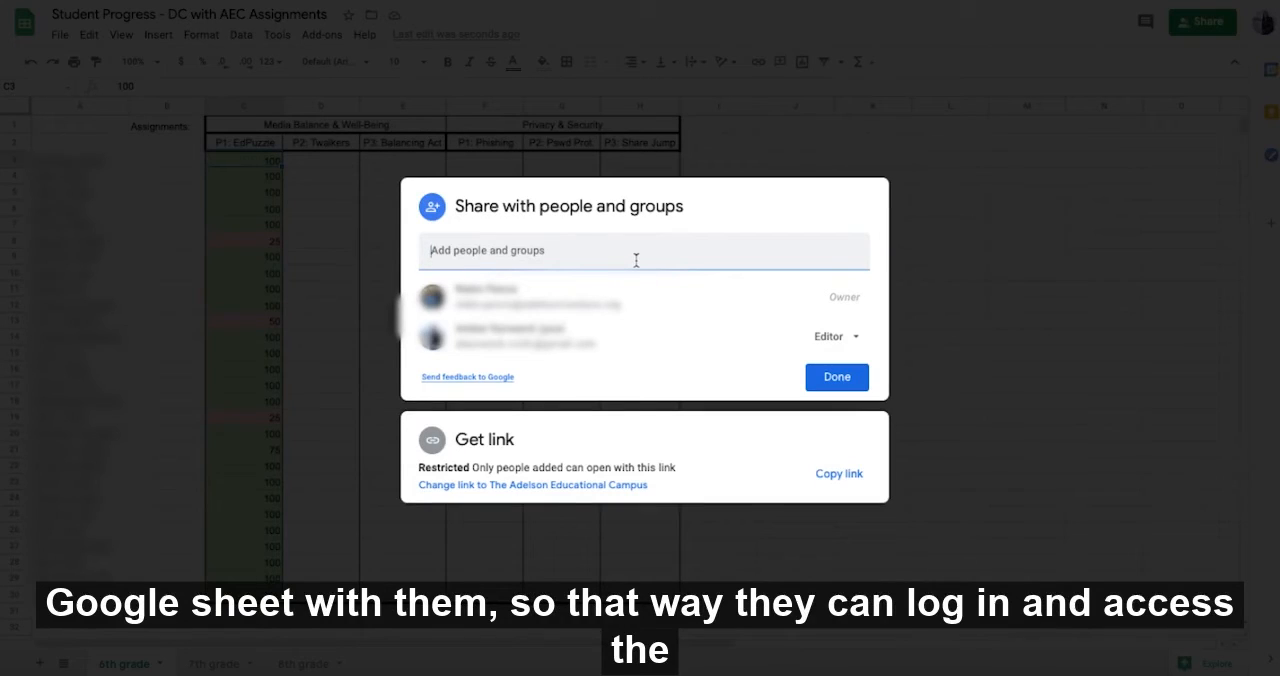
click(824, 380)
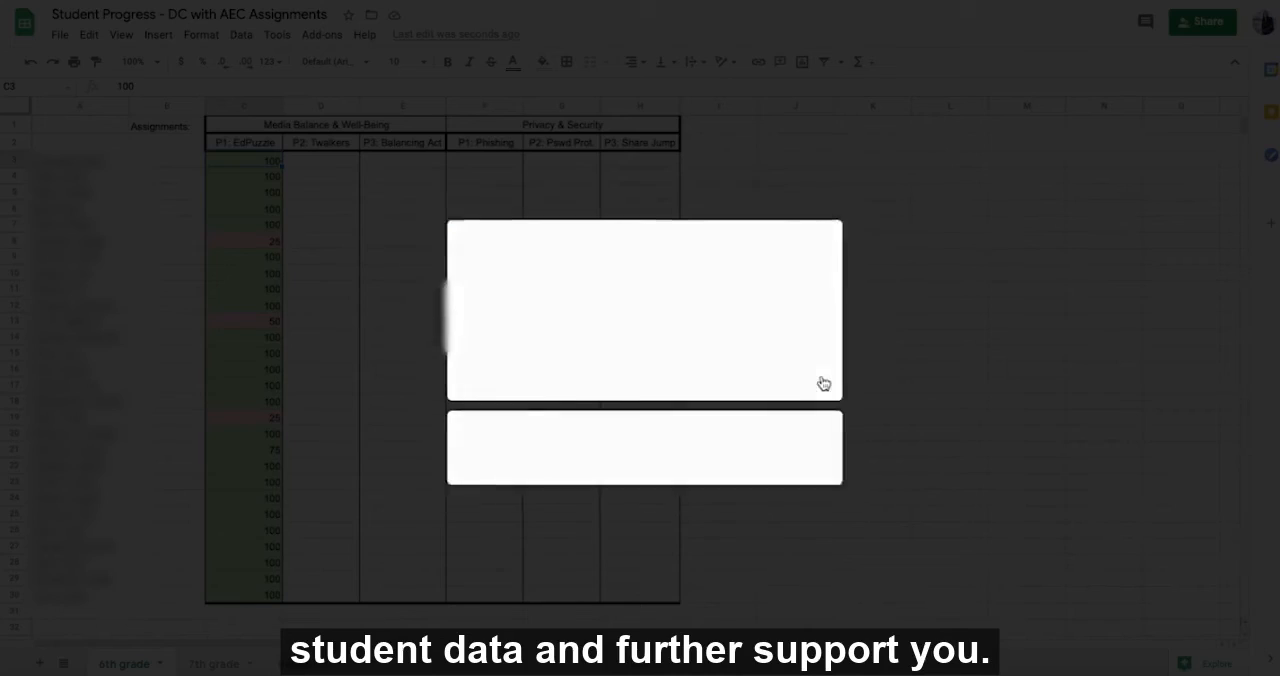